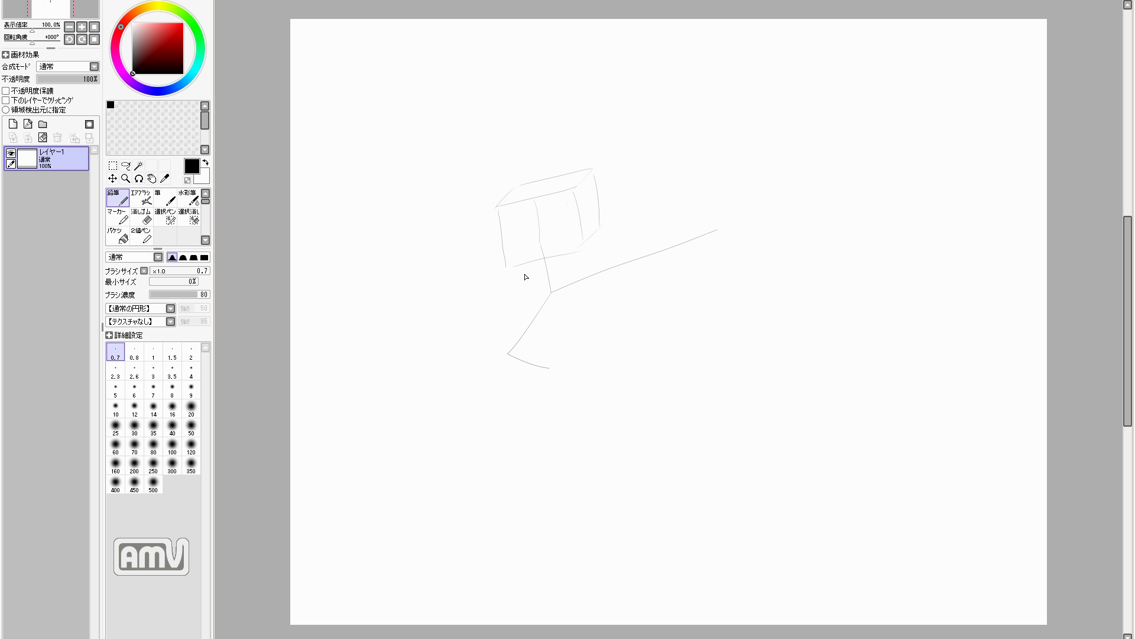
Sketch a hip curve below the torso box and rework the knee and lower-leg line of the bent leg
drag(558, 260, 582, 273)
key(e)
mouse_move(510, 355)
mouse_down()
mouse_move(554, 371)
mouse_move(509, 350)
mouse_up()
key(n)
mouse_move(518, 361)
mouse_down()
mouse_move(565, 370)
mouse_move(580, 388)
mouse_move(583, 367)
mouse_up()
Add a knee circle on the extended leg's guide line and a blocky foot at its end
drag(635, 254, 635, 256)
drag(715, 220, 721, 241)
drag(717, 219, 722, 240)
Erase part of the bent leg's lower line and sketch a blocky foot at its end
key(e)
mouse_move(523, 361)
mouse_down()
mouse_move(563, 364)
mouse_move(576, 391)
mouse_move(568, 343)
mouse_up()
key(n)
drag(562, 328, 569, 344)
key(e)
key(n)
Erase the torso box's depth edges along its far side and top, leaving a flat chest shape
drag(595, 169, 597, 230)
drag(597, 230, 584, 248)
key(e)
drag(515, 182, 582, 172)
key(n)
key(e)
key(n)
Sketch an oval head above the shoulders and connect it with short neck lines
mouse_move(509, 193)
mouse_down()
mouse_move(588, 178)
mouse_move(570, 189)
mouse_up()
key(e)
key(n)
mouse_move(512, 170)
mouse_down()
mouse_move(553, 157)
mouse_move(529, 191)
mouse_up()
key(ctrl+z)
drag(536, 183, 536, 194)
mouse_move(526, 186)
mouse_down()
mouse_move(553, 125)
mouse_move(540, 112)
mouse_move(558, 181)
mouse_move(595, 233)
mouse_up()
key(ctrl+z)
key(ctrl+z)
key(ctrl+z)
key(e)
key(n)
Sketch the outstretched arm from the shoulder through an elbow circle to a blocky fist
mouse_move(579, 186)
mouse_down()
mouse_move(591, 228)
mouse_move(580, 188)
mouse_up()
drag(581, 189, 616, 181)
mouse_move(624, 187)
mouse_down()
mouse_move(677, 178)
mouse_move(680, 190)
mouse_up()
Sketch the bent arm with an elbow circle and a forearm rising to a fist beside the head
drag(497, 207, 450, 193)
drag(451, 191, 449, 189)
drag(449, 189, 464, 149)
key(ctrl+z)
mouse_move(449, 189)
mouse_down()
mouse_move(456, 167)
mouse_move(481, 156)
mouse_up()
Erase the bent leg's guide lines and redraw its thigh, knee circle and lower leg reaching the foot
key(e)
drag(503, 354, 549, 296)
mouse_move(551, 294)
mouse_down()
mouse_move(498, 329)
mouse_move(549, 298)
mouse_move(501, 345)
mouse_up()
key(e)
drag(499, 345, 505, 362)
key(e)
key(n)
drag(560, 338, 500, 350)
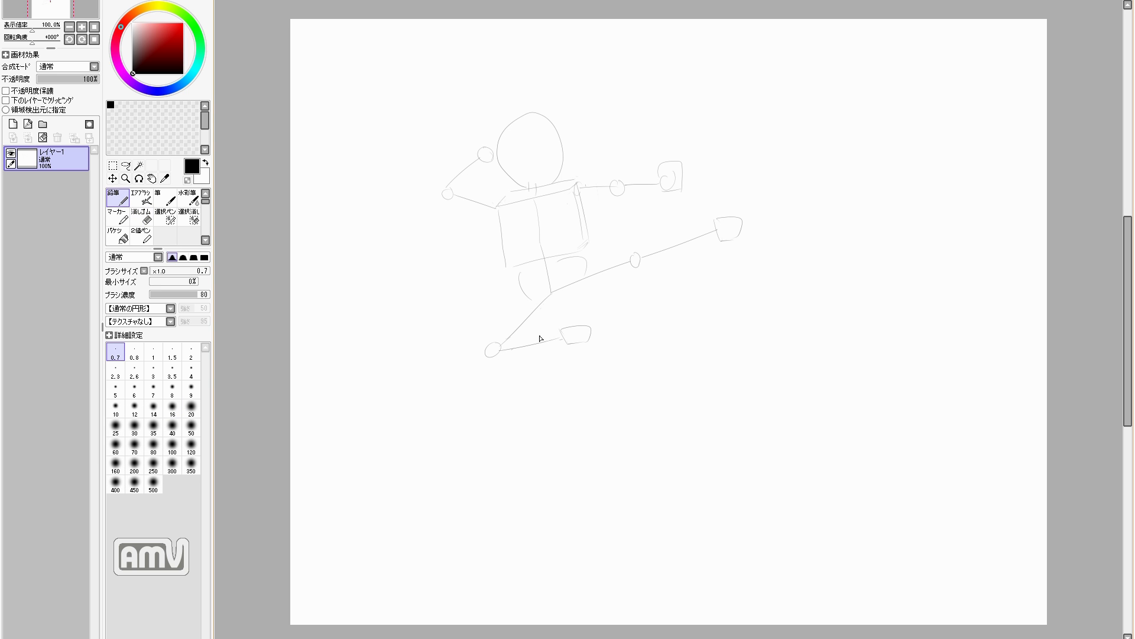
Refine the wrist of the outstretched fist and outline the torso's side below the bent arm
drag(660, 179, 665, 177)
drag(500, 220, 511, 265)
key(e)
mouse_move(498, 225)
mouse_down()
mouse_move(506, 266)
mouse_move(484, 349)
mouse_up()
key(n)
key(ctrl+z)
drag(522, 293, 470, 358)
key(ctrl+z)
mouse_move(524, 294)
mouse_down()
mouse_move(475, 367)
mouse_move(474, 354)
mouse_move(495, 372)
mouse_move(519, 339)
mouse_up()
key(ctrl+z)
Outline the bent leg's inner thigh, knee and calf around its guide lines
mouse_move(556, 303)
mouse_down()
mouse_move(505, 345)
mouse_move(569, 327)
mouse_up()
key(e)
drag(476, 346, 484, 370)
drag(484, 339, 486, 359)
key(e)
mouse_move(491, 369)
mouse_down()
mouse_move(541, 358)
mouse_move(506, 363)
mouse_up()
Outline the underside of the extended leg and replace its blocky foot with a narrow upright one
mouse_move(571, 296)
mouse_down()
mouse_move(629, 276)
mouse_move(624, 259)
mouse_move(713, 228)
mouse_up()
mouse_move(639, 272)
mouse_down()
mouse_move(708, 251)
mouse_move(678, 258)
mouse_move(711, 218)
mouse_move(724, 245)
mouse_up()
key(e)
drag(739, 219, 731, 239)
key(e)
key(e)
Clear the old hip curve and draw the bent thigh's outer contour from hip to knee
drag(528, 296, 494, 330)
key(e)
drag(519, 292, 484, 338)
key(e)
key(n)
key(e)
key(n)
mouse_move(591, 332)
mouse_down()
mouse_move(526, 337)
mouse_move(578, 352)
mouse_move(525, 339)
mouse_move(582, 335)
mouse_up()
key(e)
key(n)
key(ctrl+z)
key(ctrl+z)
key(ctrl+z)
Draw the underside of the bent leg's calf and a narrow upright foot at its end
key(e)
key(n)
drag(516, 363, 587, 351)
drag(582, 321, 597, 350)
key(e)
key(n)
key(ctrl+z)
mouse_move(513, 264)
mouse_down()
mouse_move(505, 314)
mouse_move(507, 249)
mouse_move(515, 301)
mouse_move(582, 214)
mouse_move(515, 296)
mouse_move(579, 181)
mouse_move(508, 240)
mouse_move(512, 294)
mouse_up()
key(ctrl+z)
key(ctrl+z)
mouse_move(581, 224)
mouse_down()
mouse_move(588, 260)
mouse_move(621, 255)
mouse_up()
key(ctrl+z)
Draw the upper contour of the extended thigh from the hip to the knee circle
key(e)
key(n)
key(e)
key(n)
drag(578, 258, 634, 250)
Erase the straight waist line on the bent-arm side and redraw it as an inward curve
key(e)
drag(505, 236, 513, 264)
key(n)
drag(506, 241, 516, 270)
drag(519, 273, 504, 304)
key(ctrl+z)
drag(515, 264, 507, 305)
key(ctrl+z)
Clean up the hip above the extended leg and redraw the torso's side down to that thigh
key(e)
mouse_move(568, 257)
mouse_down()
mouse_move(585, 223)
mouse_move(581, 259)
mouse_up()
key(n)
key(ctrl+z)
drag(581, 210, 584, 260)
key(e)
key(n)
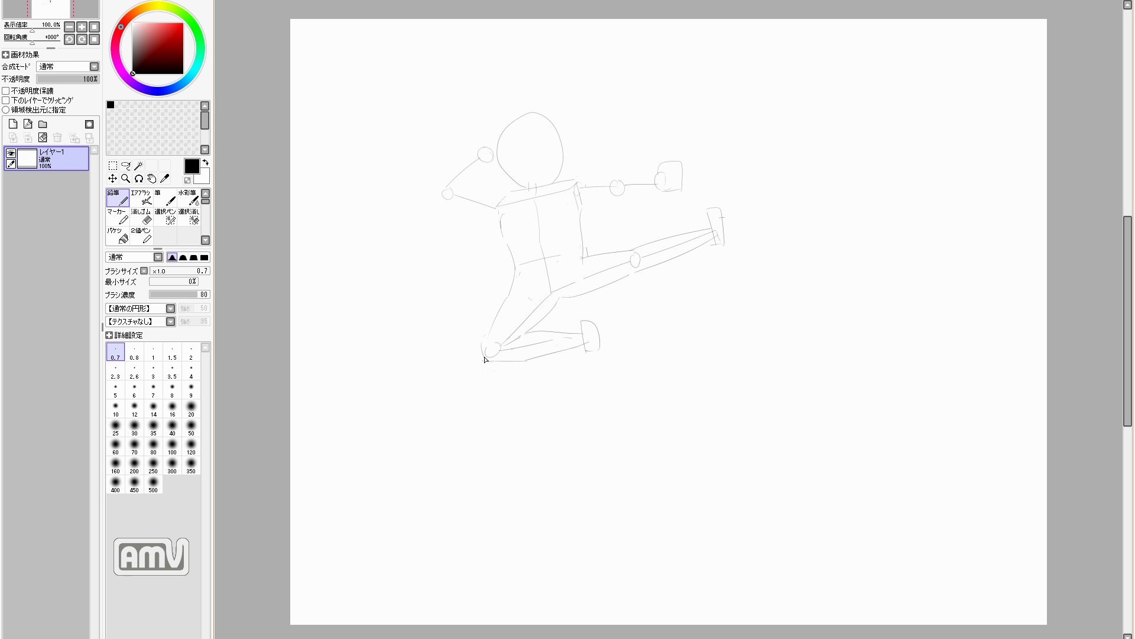
Rework the bent leg's knee and calf underside, and reshape its foot into a rounded form
key(e)
key(n)
key(e)
key(n)
key(e)
key(n)
key(e)
key(n)
key(e)
key(n)
Add volume contours to the outstretched and bent arms and reshape the raised fist beside the head
mouse_move(577, 181)
mouse_down()
mouse_move(619, 179)
mouse_move(596, 201)
mouse_move(655, 176)
mouse_move(655, 189)
mouse_up()
mouse_move(445, 201)
mouse_down()
mouse_move(486, 215)
mouse_move(499, 199)
mouse_up()
drag(439, 189, 480, 161)
mouse_move(480, 155)
mouse_down()
mouse_move(481, 144)
mouse_move(494, 159)
mouse_up()
Erase the neck lines and redraw the head's crown and jaw as a rounder shape
key(e)
drag(536, 185, 531, 192)
key(n)
drag(517, 121, 559, 131)
key(e)
drag(518, 184, 500, 166)
key(n)
Redraw the torso's side from the outstretched arm's armpit to the hip and tidy the lines around it
key(e)
key(n)
key(ctrl+z)
drag(571, 190, 577, 252)
key(e)
key(n)
key(e)
key(n)
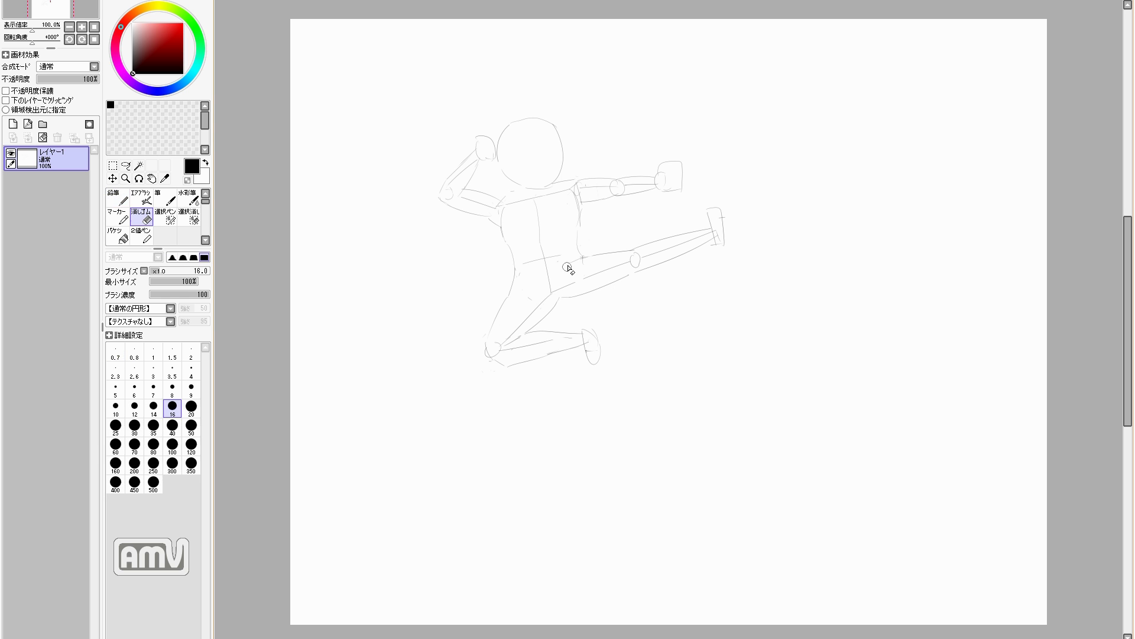
Redraw the bent leg's outer contour from the hip down around the knee
key(ctrl+z)
drag(512, 282, 488, 321)
drag(490, 324, 486, 348)
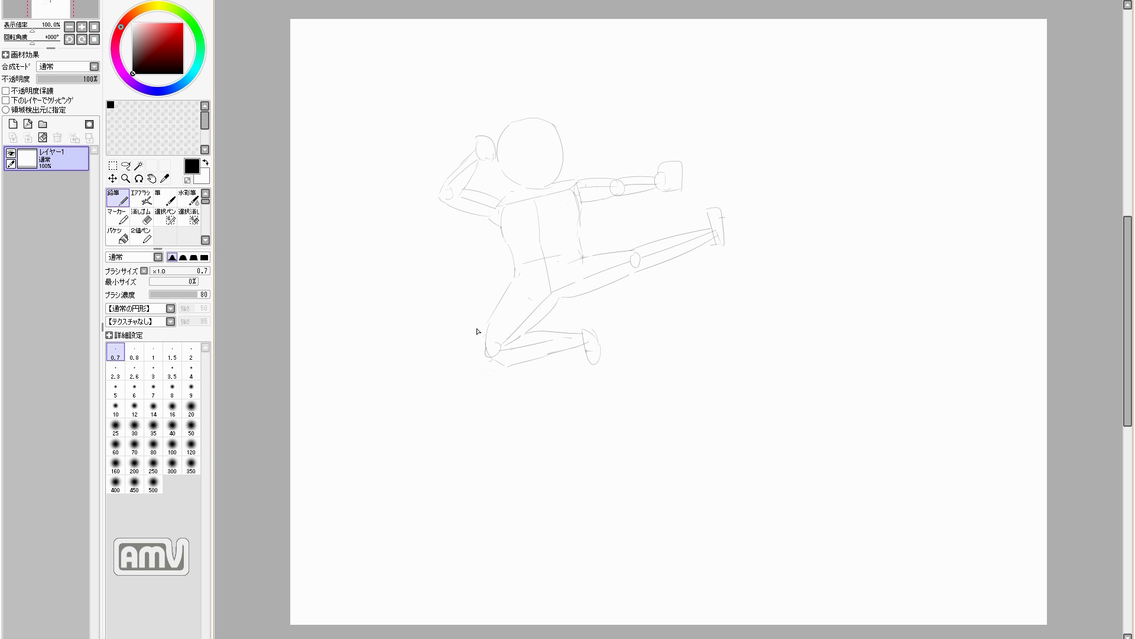
Erase the bent leg's knee construction lines and rework its inner thigh and lower leg contours
key(e)
key(n)
key(e)
key(n)
key(e)
key(n)
mouse_move(543, 317)
mouse_down()
mouse_move(559, 298)
mouse_move(533, 328)
mouse_up()
key(ctrl+z)
key(e)
key(n)
key(e)
key(n)
Redraw the kicking leg's upper thigh and calf contours and the inner thigh line of the bent leg
drag(582, 260, 628, 250)
key(e)
key(n)
drag(550, 294, 532, 324)
key(e)
key(n)
drag(701, 245, 645, 271)
key(e)
key(n)
Shorten the kicking leg by redrawing its ankle and foot closer to the body, and rework the thigh's underside
key(e)
key(n)
key(e)
key(n)
drag(715, 242, 693, 253)
key(e)
key(n)
drag(593, 292, 615, 283)
key(e)
key(n)
key(e)
key(n)
key(e)
mouse_move(714, 236)
mouse_down()
mouse_move(723, 223)
mouse_move(712, 213)
mouse_move(704, 252)
mouse_up()
key(n)
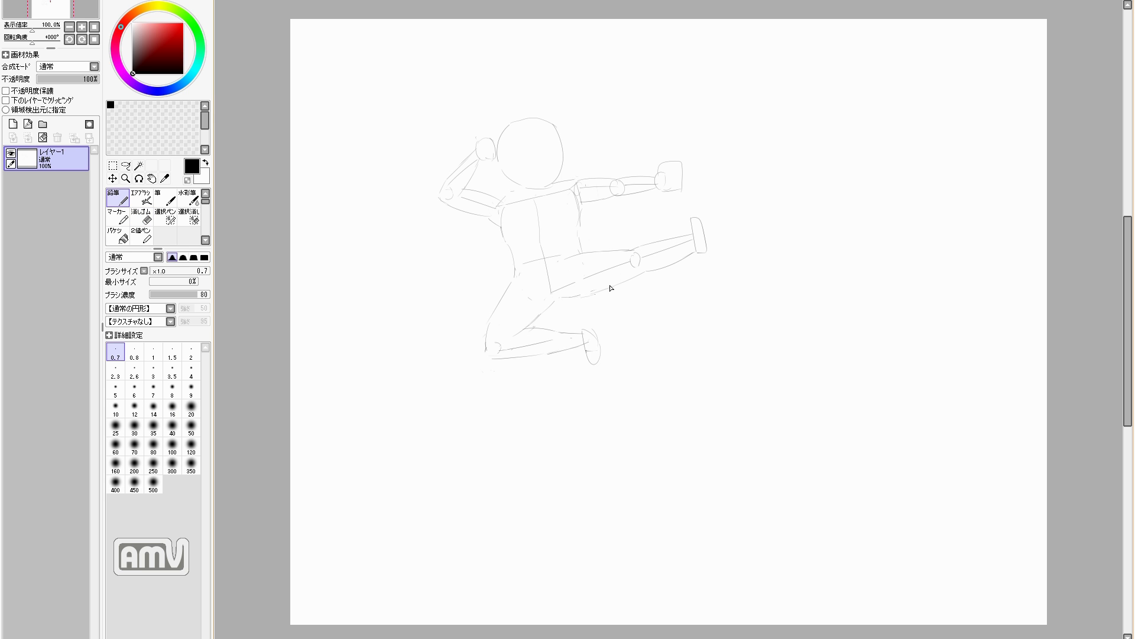
Smooth the underside of the kicking leg and redraw the bent leg's foot as a boxier shape
drag(583, 299, 666, 271)
key(e)
key(n)
drag(586, 334, 593, 360)
key(e)
Touch up the torso's side and the shoulder line beneath the head, and erase leftover construction lines
drag(580, 230, 582, 246)
key(n)
key(e)
key(n)
drag(504, 198, 522, 187)
key(e)
key(n)
key(e)
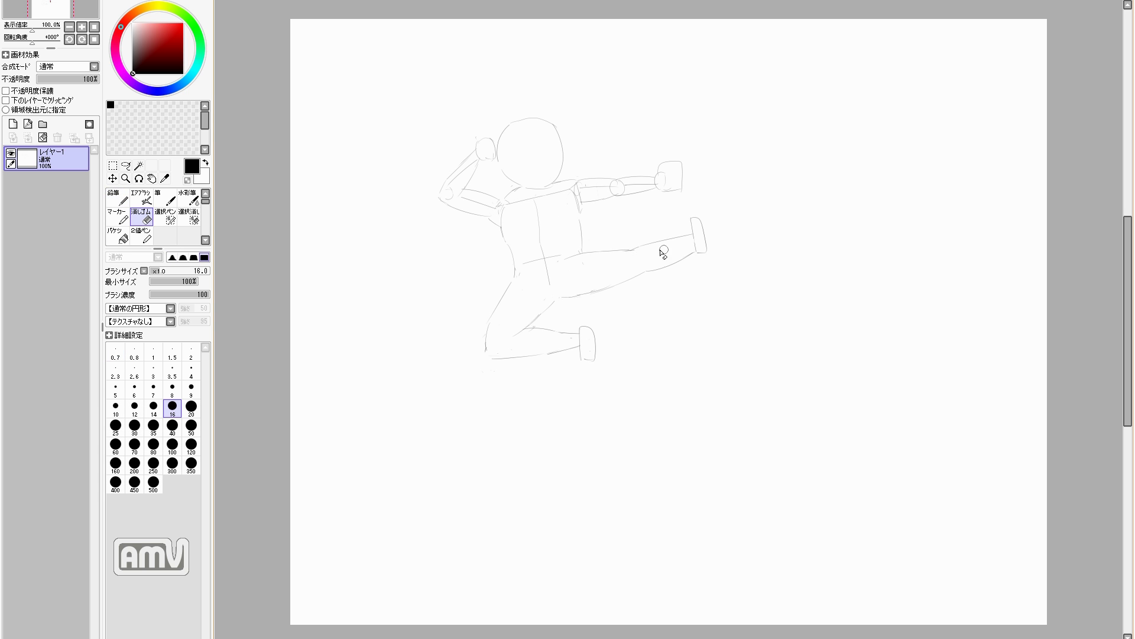
Erase the bent leg's knee outline and rework the knee and the lower leg's underside
key(n)
key(e)
key(n)
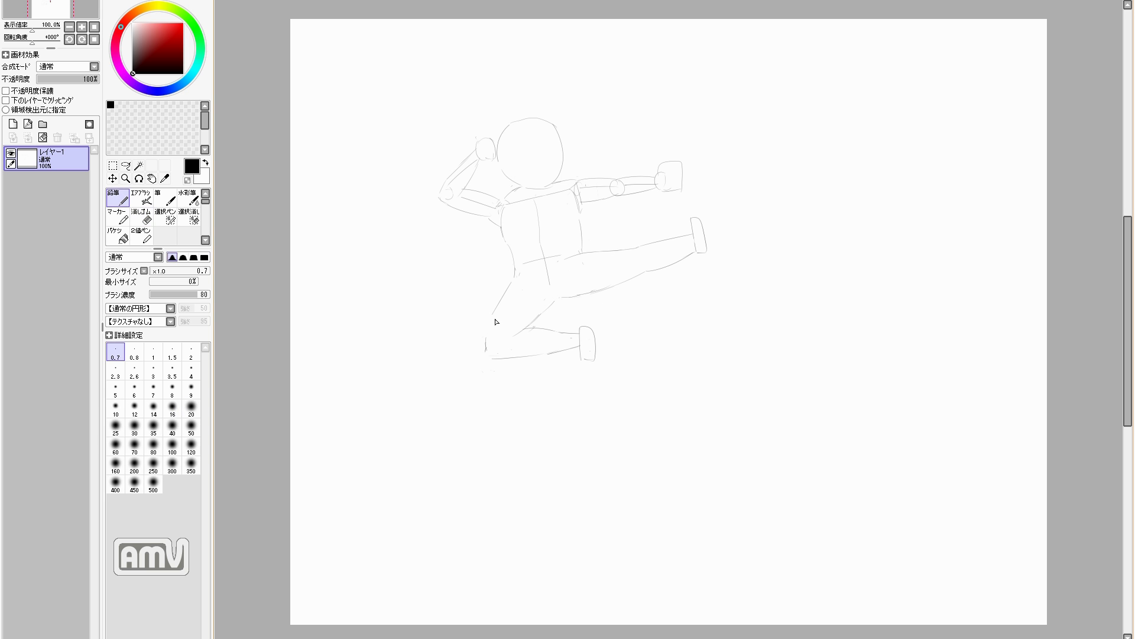
mouse_move(486, 352)
mouse_down()
mouse_move(550, 354)
mouse_move(526, 329)
mouse_move(577, 333)
mouse_move(589, 358)
mouse_up()
key(ctrl+z)
key(e)
key(n)
key(e)
key(n)
key(e)
key(n)
Replace the bent leg's horizontal lower leg with a shin folded back toward the hip, ending in a small tucked foot
key(e)
drag(535, 332, 581, 326)
mouse_move(552, 350)
mouse_down()
mouse_move(494, 358)
mouse_move(558, 320)
mouse_move(576, 353)
mouse_up()
key(n)
key(e)
key(n)
key(e)
key(n)
drag(550, 309, 557, 338)
drag(555, 305, 569, 341)
mouse_move(501, 355)
mouse_down()
mouse_move(549, 307)
mouse_move(566, 339)
mouse_up()
key(e)
key(n)
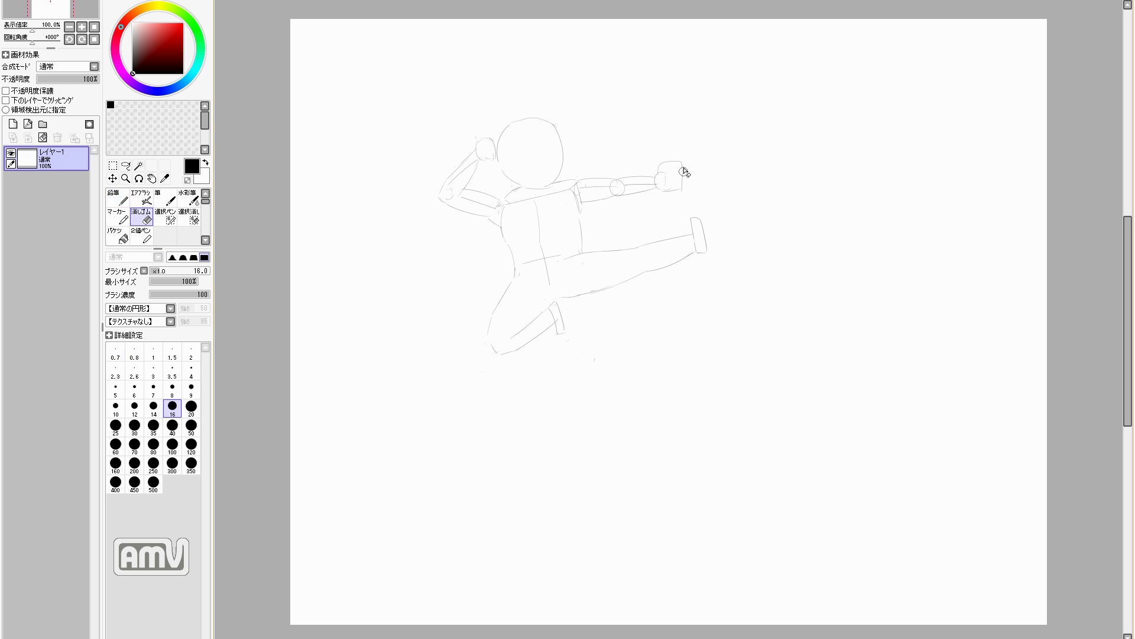
Redraw the kicking leg's start at the hip and add a line near the toes of its foot
key(e)
key(n)
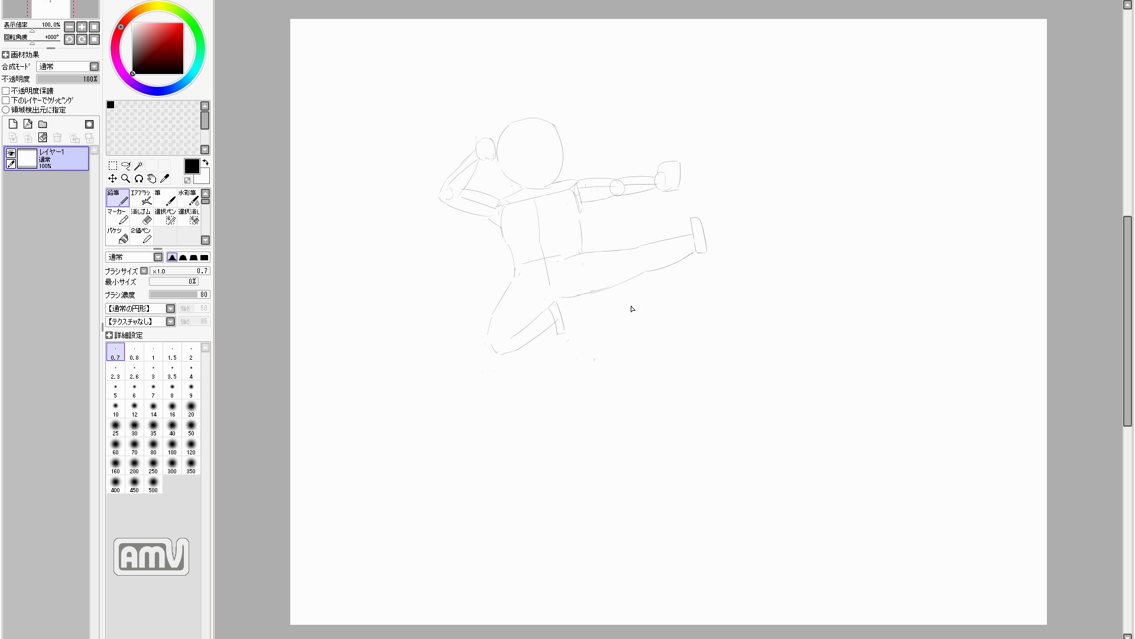
key(ctrl+z)
mouse_move(562, 299)
mouse_down()
mouse_move(609, 286)
mouse_move(578, 228)
mouse_move(581, 259)
mouse_up()
mouse_move(693, 218)
mouse_down()
mouse_move(703, 248)
mouse_move(704, 226)
mouse_up()
key(e)
key(n)
Trim the tucked foot to a narrower shape and flatten the tip of the bent knee
drag(562, 329, 562, 315)
key(e)
key(n)
key(e)
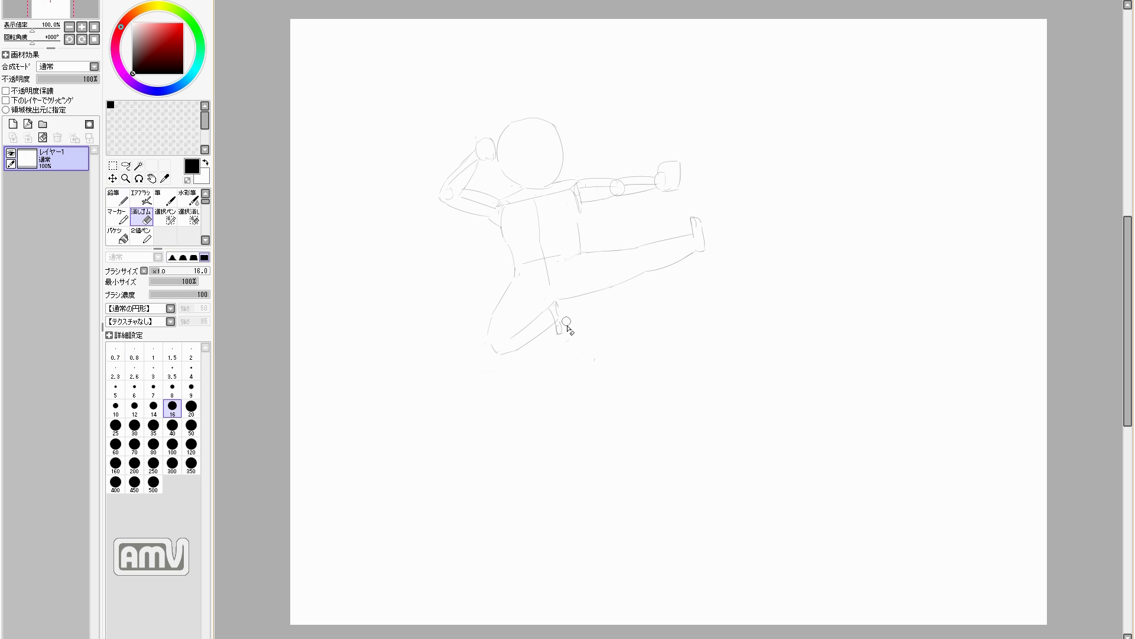
key(n)
mouse_move(494, 352)
mouse_down()
mouse_move(517, 349)
mouse_move(493, 341)
mouse_move(503, 351)
mouse_up()
key(e)
key(n)
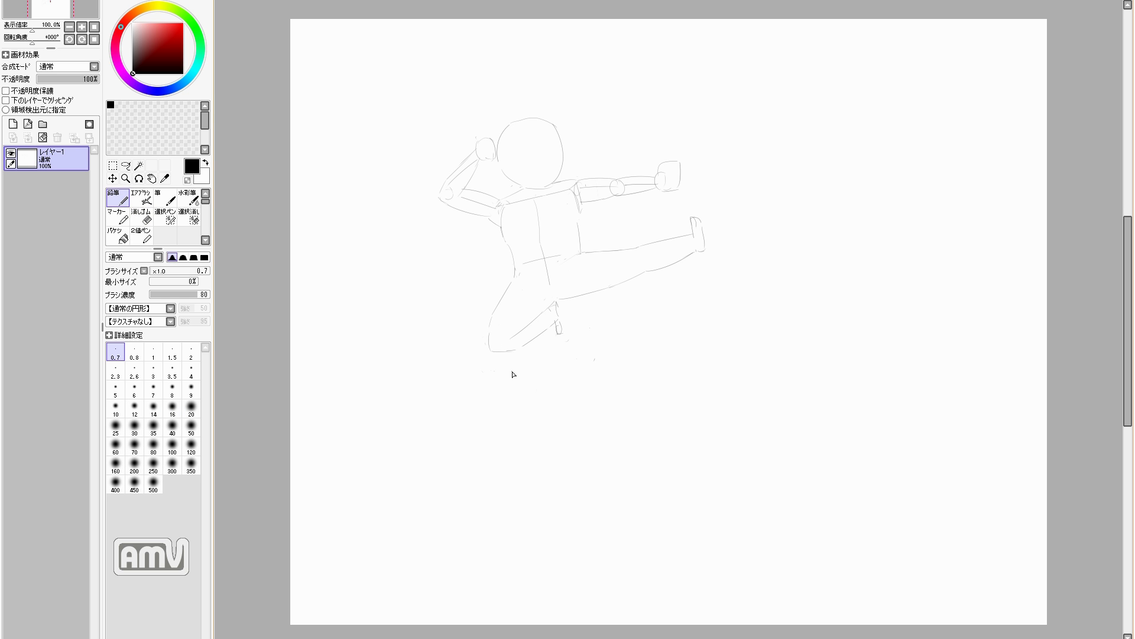
Clean up the folded shin and redraw its inner line near the knee
key(e)
key(n)
key(e)
key(n)
drag(524, 330, 510, 344)
Erase the skeleton lines and elbow circles inside both arms and redraw the arm and shoulder contours
key(e)
mouse_move(583, 183)
mouse_down()
mouse_move(620, 190)
mouse_move(609, 185)
mouse_up()
key(n)
key(e)
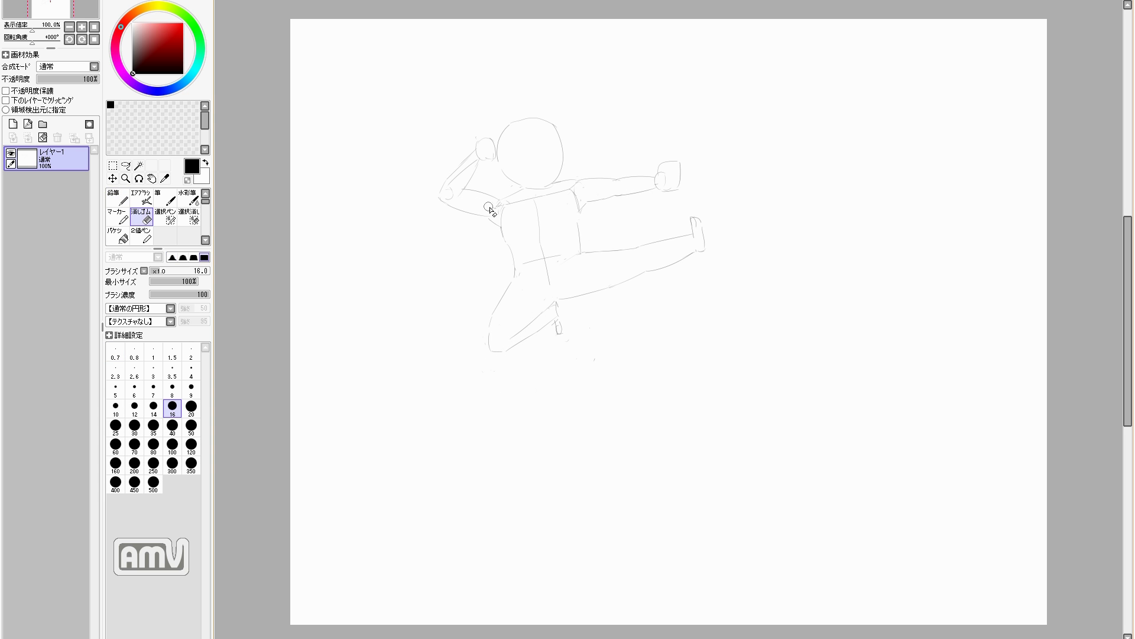
key(n)
drag(494, 204, 561, 184)
key(e)
key(n)
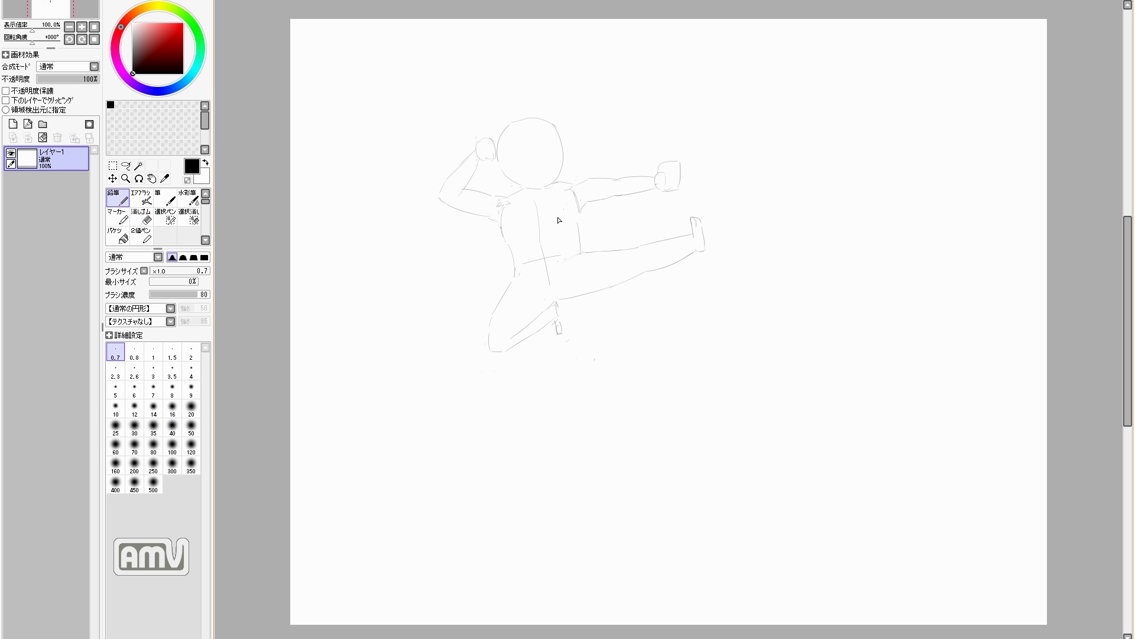
Clean the stray lines around the shoulders and armpits and tidy the torso's upper outline
key(e)
key(n)
key(e)
key(n)
key(e)
key(n)
key(e)
key(n)
Redraw the bent leg's tucked foot with a rounder, fuller shape
key(ctrl+z)
drag(556, 322, 566, 322)
key(e)
key(n)
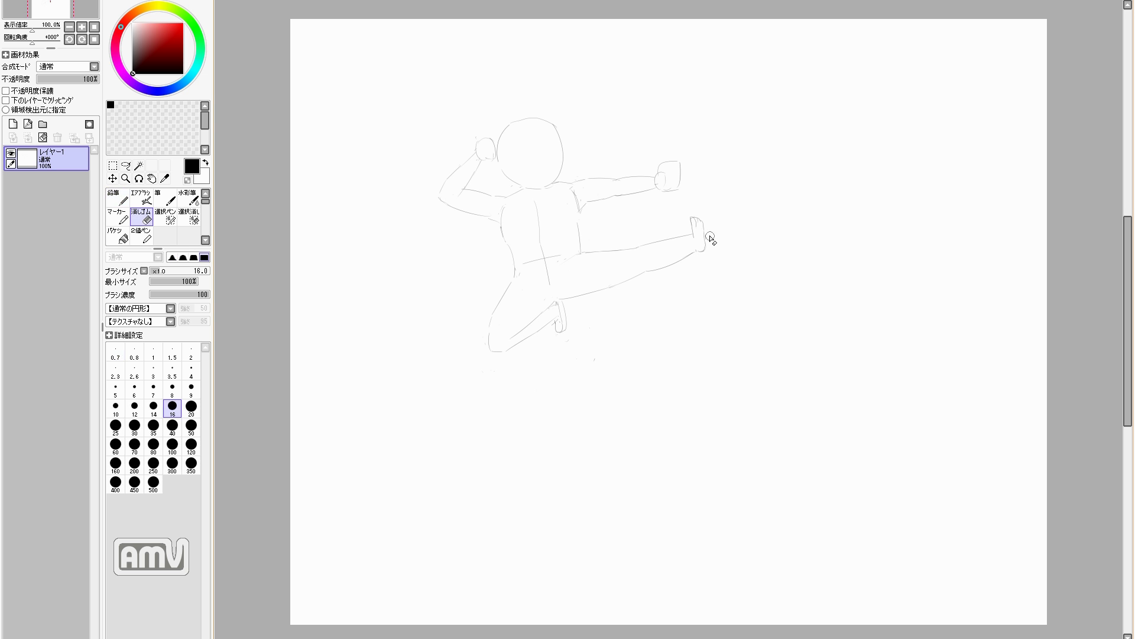
Erase the box edges of the outstretched hand and redraw it as a rounded palm
key(e)
drag(681, 162, 669, 190)
key(n)
key(e)
key(n)
key(e)
key(n)
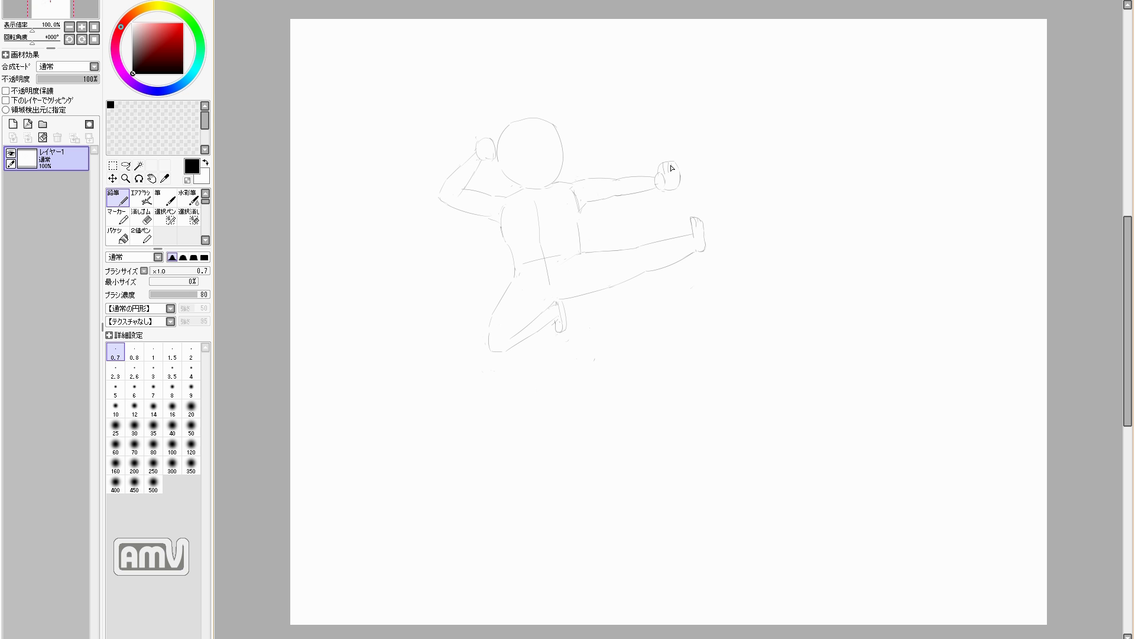
Draw spread fingers on the outstretched hand, refining them with a size 4 eraser
key(e)
key(n)
key(e)
key(n)
key(e)
key(n)
key(e)
key(n)
key(e)
key(n)
key(e)
key(n)
key(e)
key(n)
key(e)
key(n)
key(e)
key(n)
key(e)
key(n)
key(e)
key(n)
key(e)
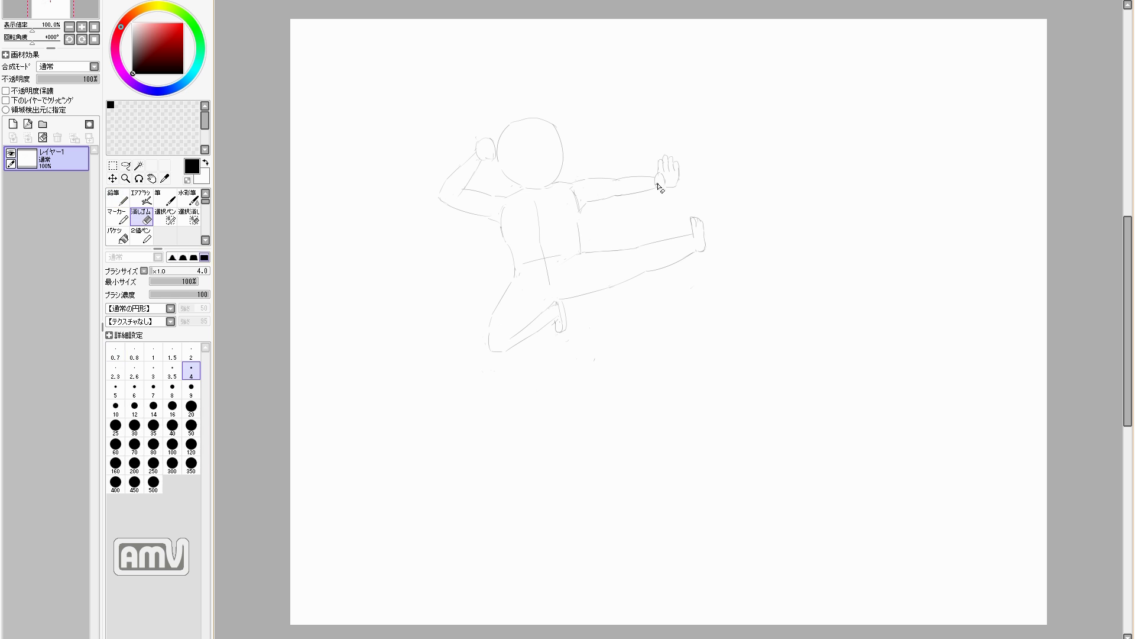
Refine the outstretched hand's fingers, palm and wrist contours, alternating the 0.7 pencil and size 4 eraser
key(n)
key(e)
key(n)
key(e)
key(n)
key(e)
key(n)
key(e)
key(n)
key(e)
key(n)
key(e)
key(n)
key(e)
key(n)
key(e)
key(n)
key(e)
key(n)
key(e)
key(n)
key(e)
key(n)
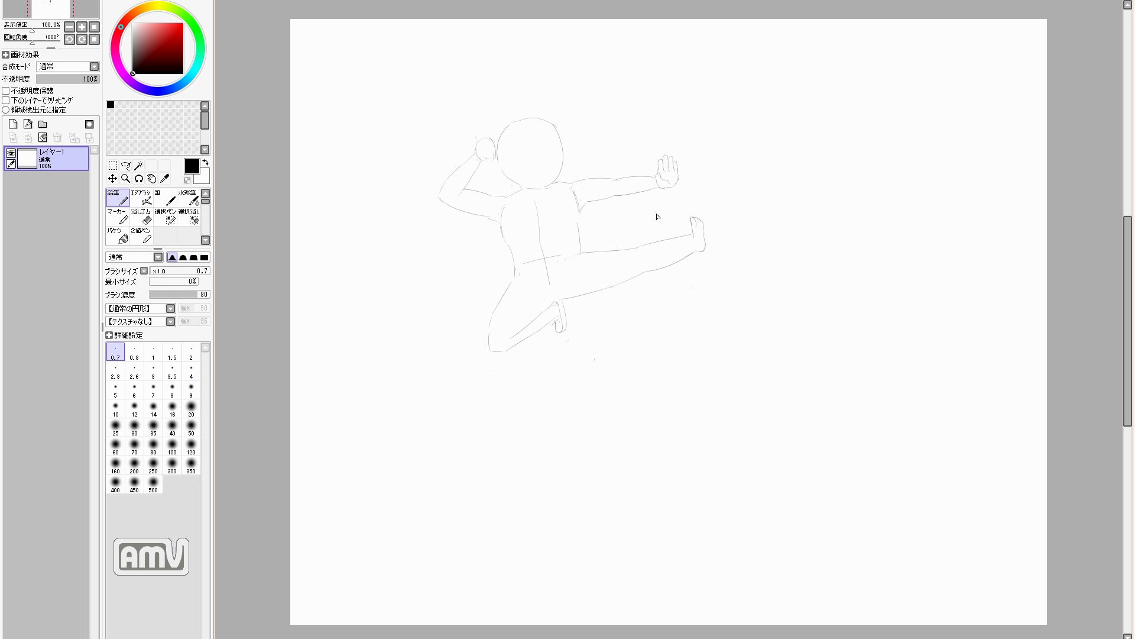
Turn the raised hand into a clenched fist with curled fingers and adjust its selected outline
key(e)
key(n)
click(126, 166)
mouse_move(475, 138)
mouse_down()
mouse_move(495, 163)
mouse_move(494, 141)
mouse_move(491, 168)
mouse_up()
key(ctrl+d)
click(123, 197)
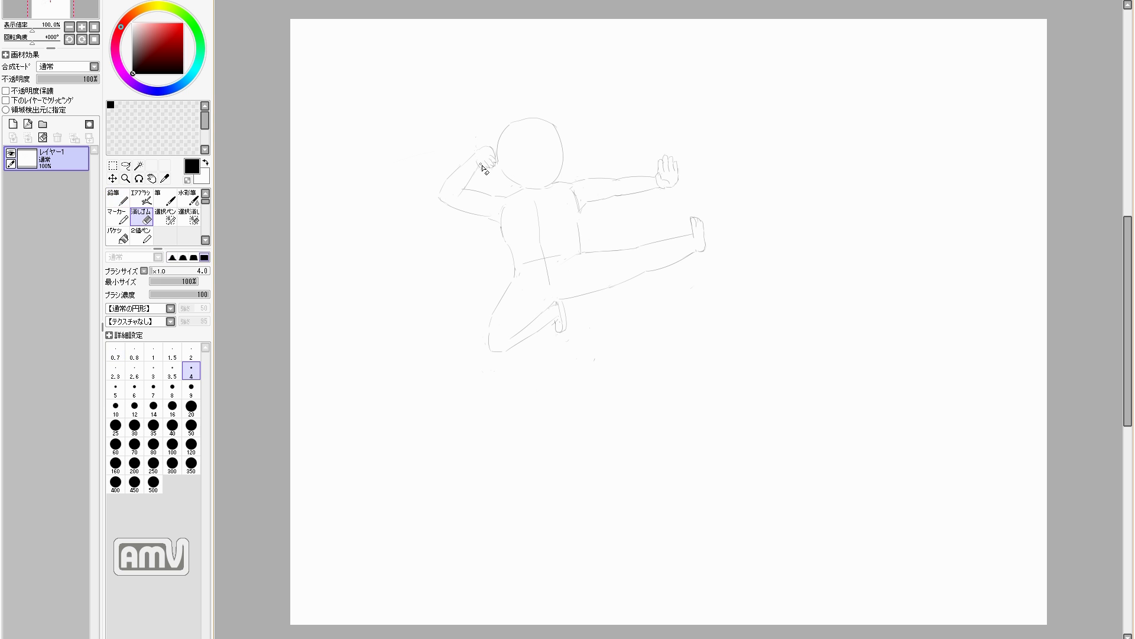
key(e)
key(n)
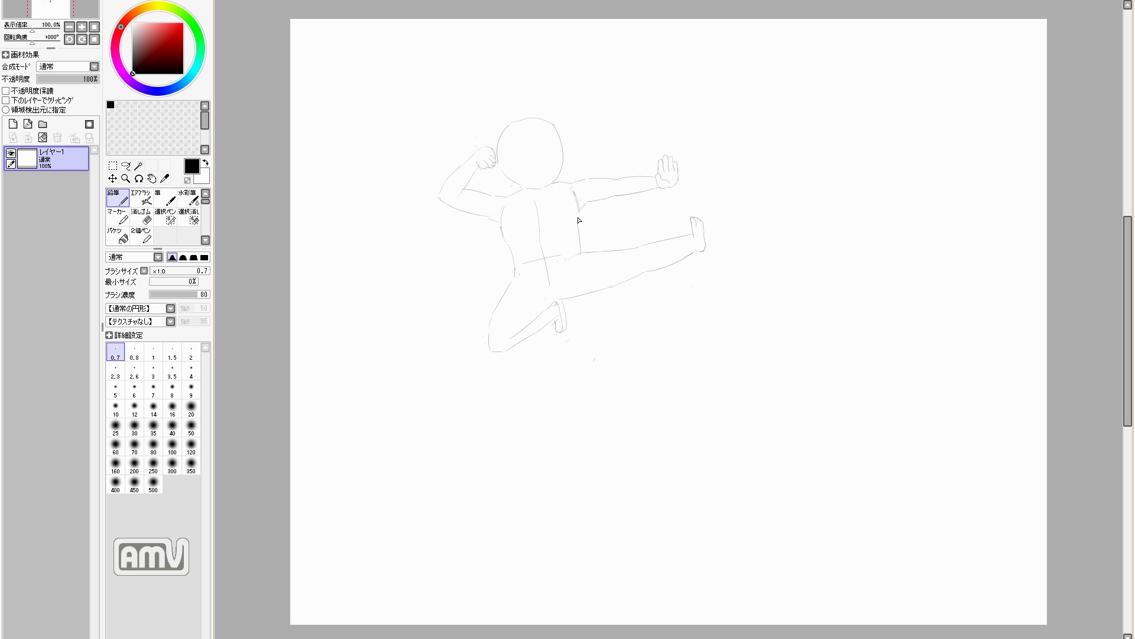
Draw rounded chest contours on both sides of the upper torso
drag(570, 194, 577, 220)
key(e)
key(n)
key(e)
key(n)
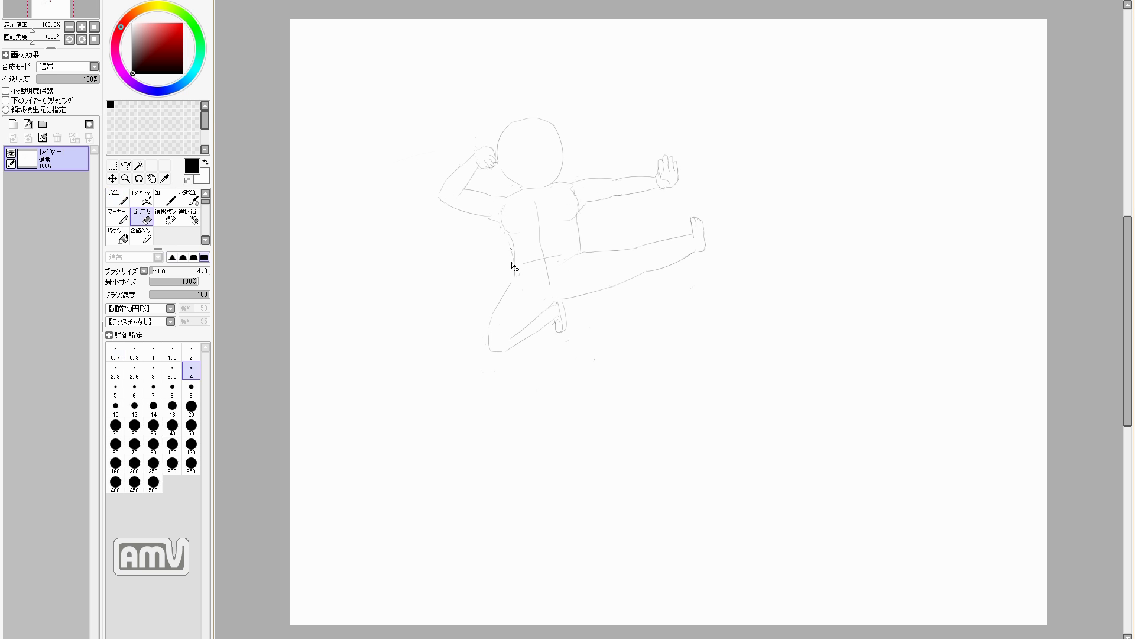
Erase the torso's waist contour below the bent arm and redraw it as a smooth inward curve
key(e)
key(n)
key(e)
key(n)
key(e)
key(n)
key(e)
key(n)
key(e)
key(n)
key(e)
key(n)
key(e)
key(n)
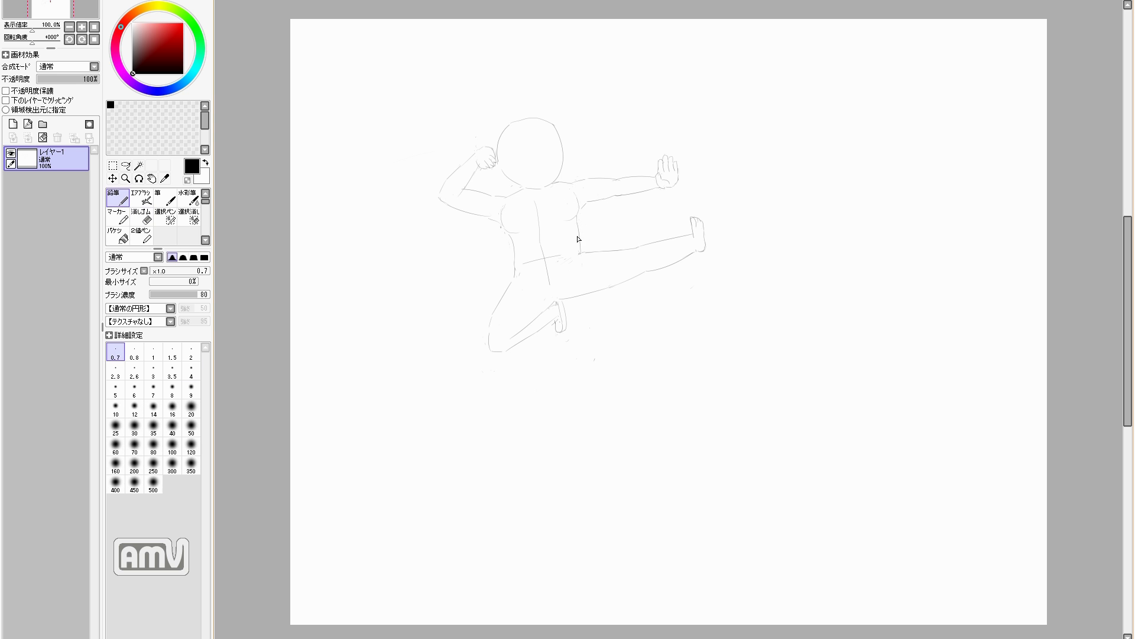
Clean and redraw the torso's side contour from the chest down to the kicking leg
key(e)
key(n)
key(e)
key(n)
key(e)
key(n)
key(e)
key(n)
key(e)
key(n)
Erase the tucked foot's outline below the bent leg and redraw it narrower, with toes
key(e)
key(n)
key(e)
key(n)
key(e)
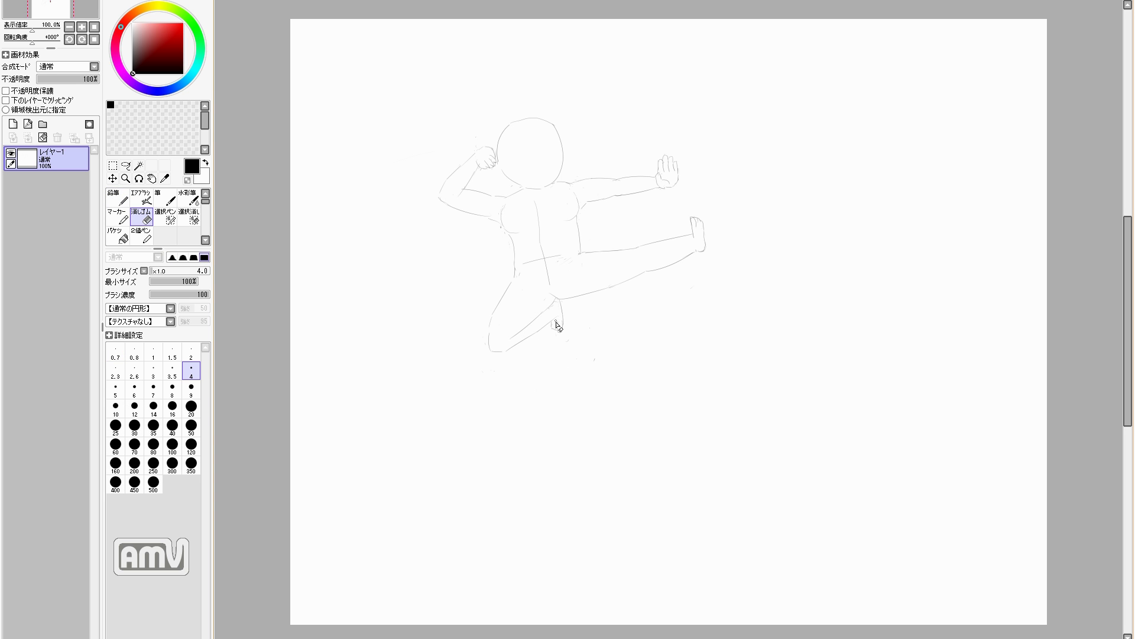
key(n)
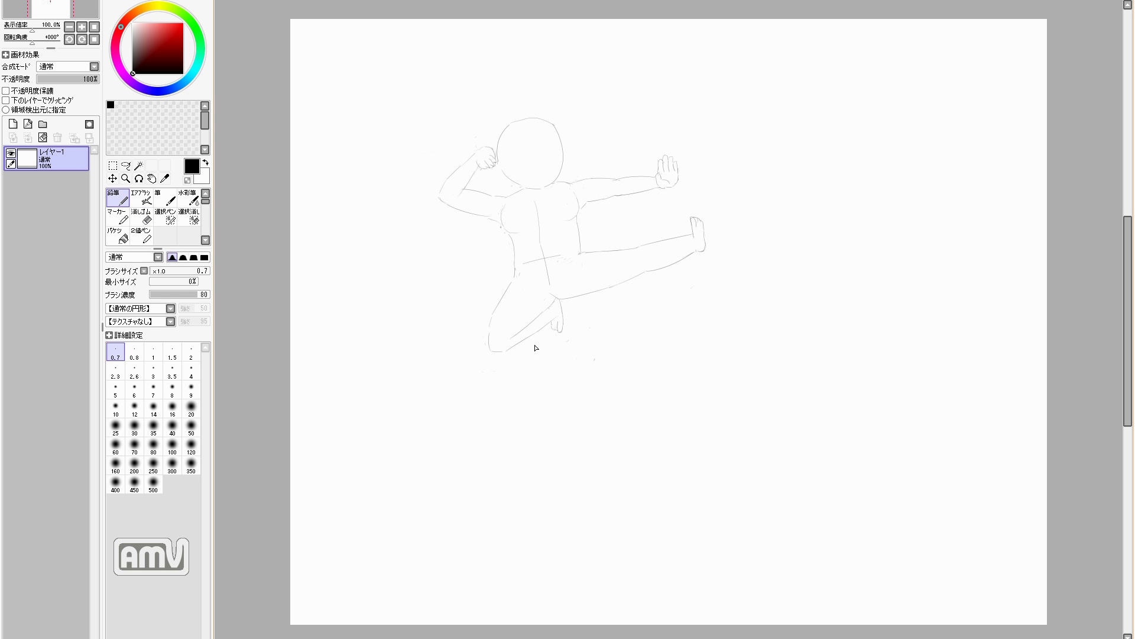
Reshape the kicking foot's toes and sole with the 0.7 pencil and size 4 eraser
key(e)
key(n)
key(e)
key(n)
key(e)
key(n)
key(e)
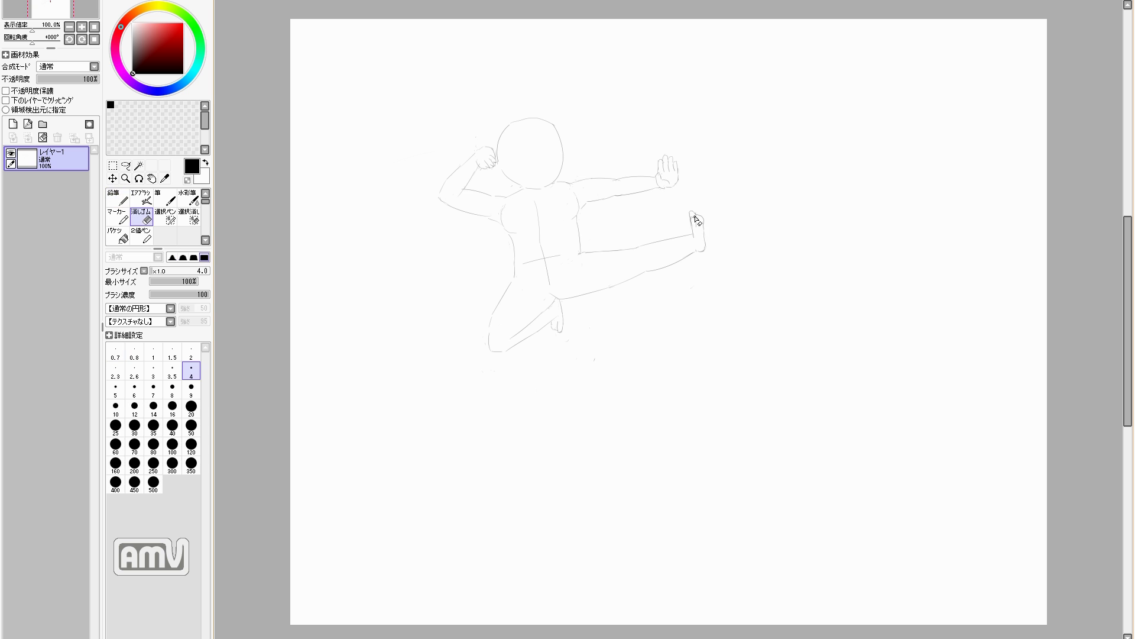
key(n)
key(e)
drag(705, 231, 704, 239)
key(n)
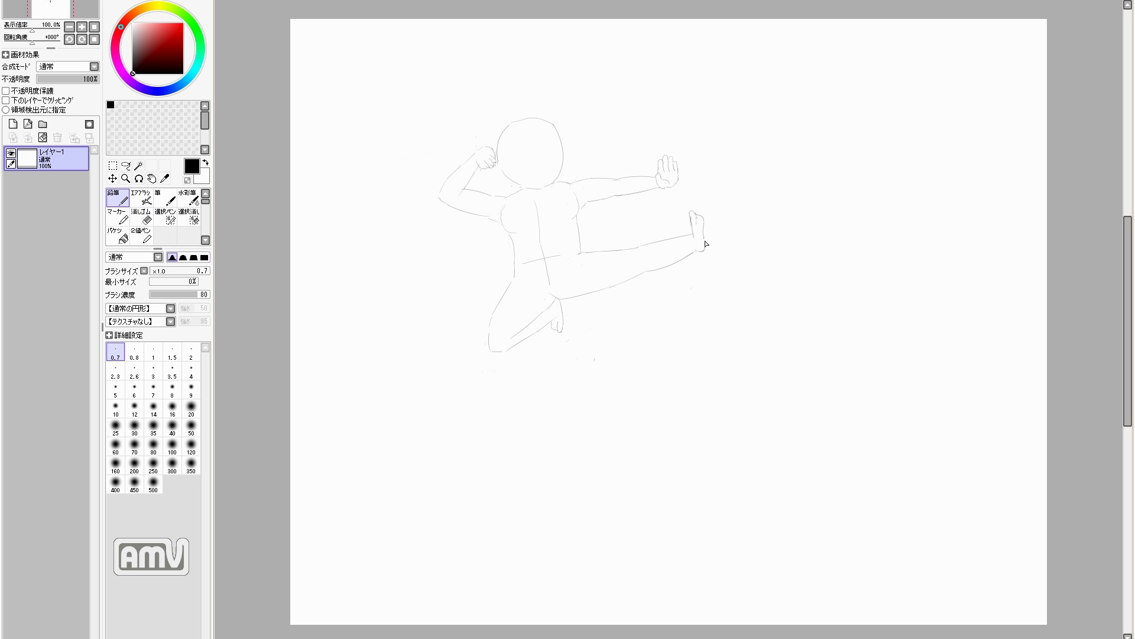
Clean the kicking foot's outline and smooth the limb contours, including the bent leg's knee
key(e)
key(e)
key(e)
key(e)
key(e)
key(e)
key(e)
key(e)
key(e)
key(e)
key(e)
key(e)
key(e)
key(e)
key(e)
key(e)
key(e)
key(e)
key(e)
key(e)
key(e)
key(e)
key(e)
key(e)
key(e)
key(e)
key(e)
key(e)
Round off the elbow of the bent arm with a smoother contour
drag(448, 179, 441, 194)
key(e)
key(e)
key(e)
key(e)
Select the outstretched arm, shift it slightly inward and down, and clear the selection
click(113, 165)
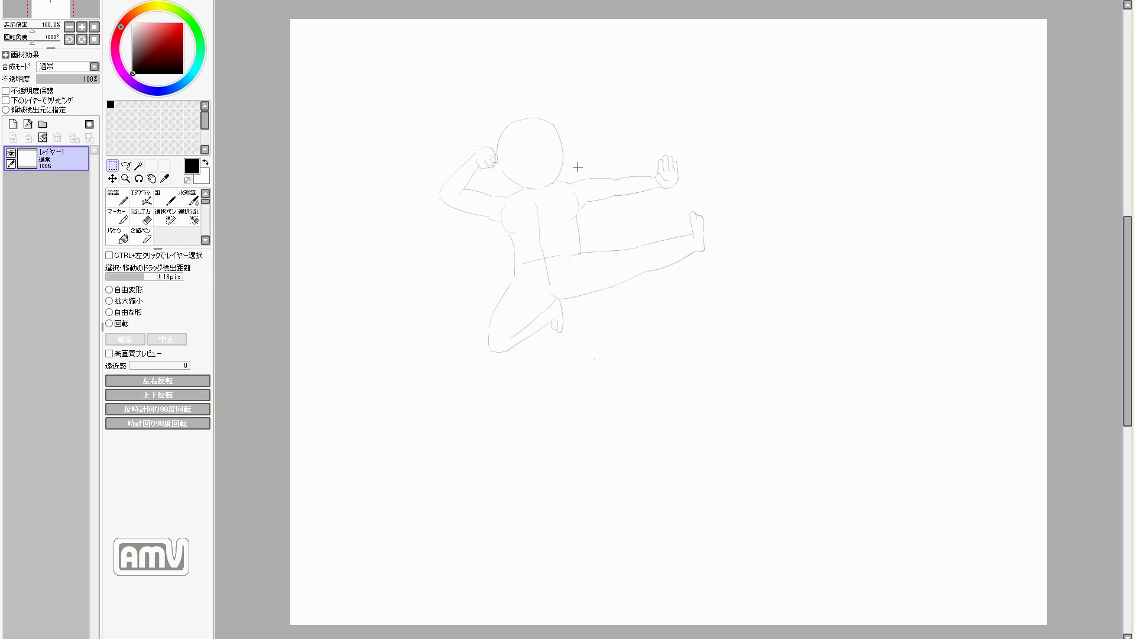
mouse_move(580, 215)
mouse_down()
mouse_move(692, 122)
mouse_move(656, 155)
mouse_up()
key(ctrl+d)
key(n)
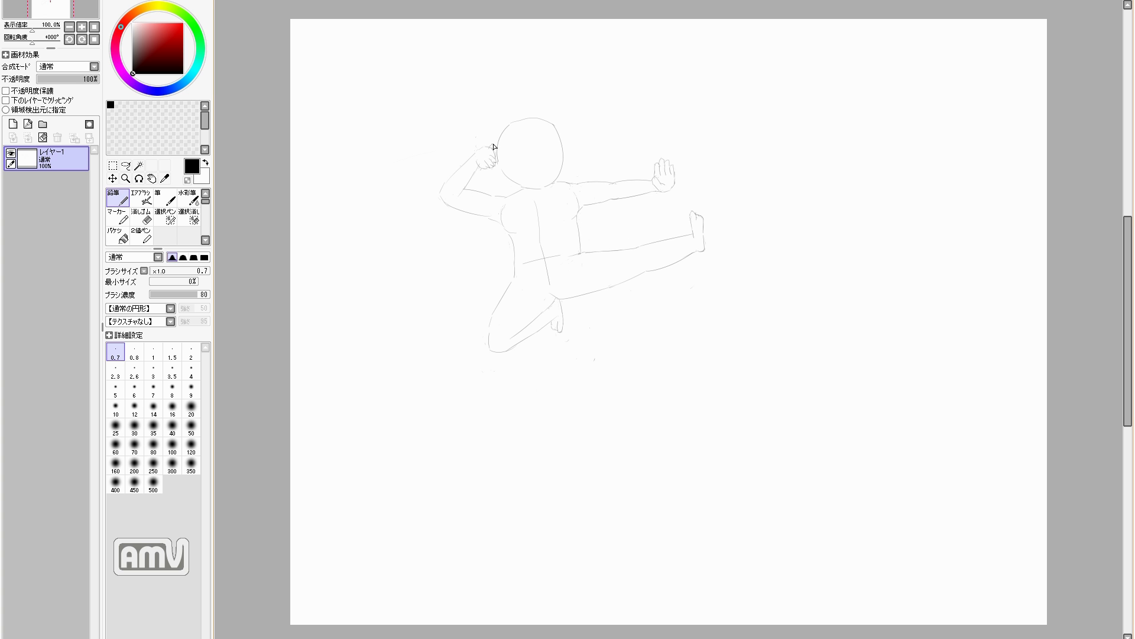
Redraw the raised fist beside the head with clearer fingers, erasing the leftover lines
drag(490, 150, 499, 146)
key(e)
key(n)
key(e)
key(n)
key(e)
key(n)
key(e)
key(n)
key(e)
key(n)
key(e)
key(n)
key(e)
key(n)
key(e)
key(n)
Rework the waist and hip contour above the bent leg, undoing the last two strokes
drag(513, 238, 506, 288)
key(e)
drag(515, 261, 515, 273)
key(n)
key(e)
key(n)
key(e)
key(n)
key(ctrl+z)
key(ctrl+z)
Tidy the hip area and erase the horizontal guideline across the pelvis
key(e)
key(n)
key(e)
key(n)
key(e)
drag(528, 262, 543, 261)
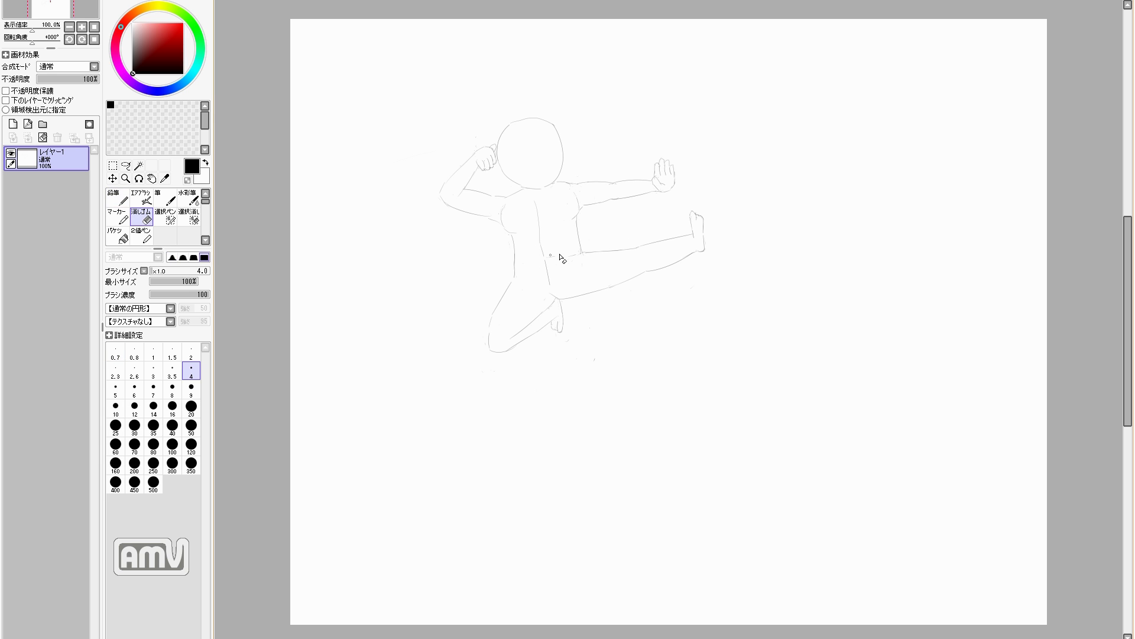
Draw a slanted eye guideline and a crossing vertical guideline inside the head circle, undoing misplaced strokes
key(n)
mouse_move(511, 161)
mouse_down()
mouse_move(549, 145)
mouse_move(542, 170)
mouse_move(560, 148)
mouse_up()
key(ctrl+z)
key(ctrl+z)
key(ctrl+z)
key(ctrl+z)
key(ctrl+z)
key(ctrl+z)
mouse_move(538, 140)
mouse_down()
mouse_move(547, 166)
mouse_move(561, 147)
mouse_up()
key(ctrl+z)
drag(542, 144, 546, 169)
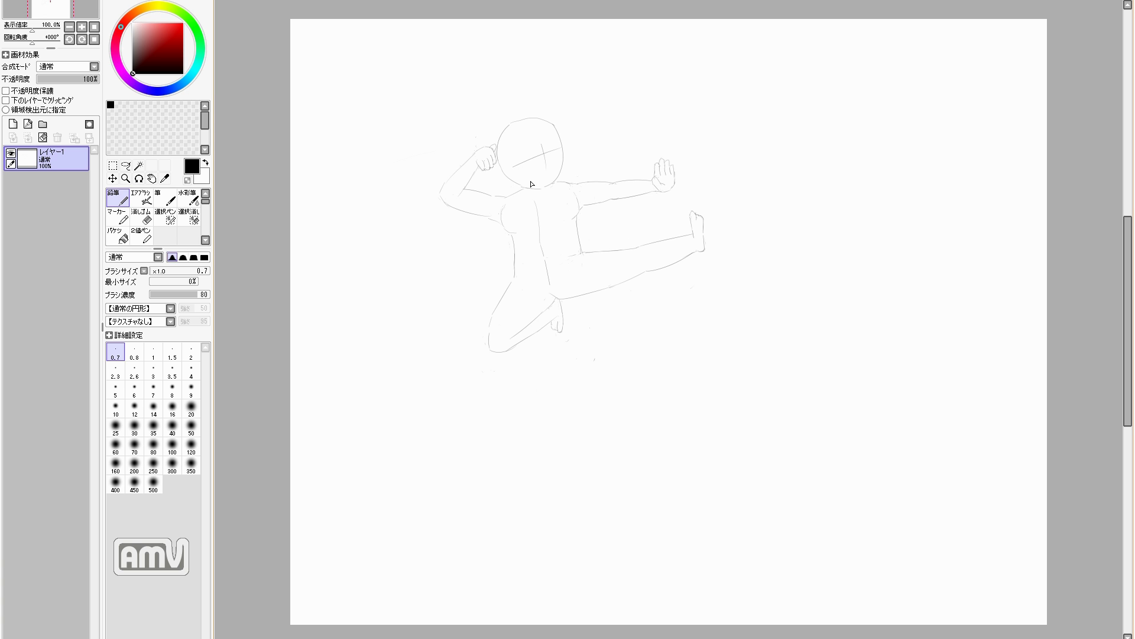
Redraw the face's vertical guideline and sketch the jaw line inside the head circle, undoing misplaced strokes
key(ctrl+z)
key(ctrl+z)
mouse_move(518, 172)
mouse_down()
mouse_move(562, 155)
mouse_move(545, 171)
mouse_move(561, 148)
mouse_up()
key(ctrl+z)
key(ctrl+z)
drag(543, 148, 543, 168)
drag(509, 167, 521, 183)
mouse_move(551, 145)
mouse_down()
mouse_move(556, 156)
mouse_move(554, 145)
mouse_up()
Shape the face contour on the side toward the outstretched arm, alternating pencil strokes with erasing stray lines
key(e)
key(n)
key(e)
key(n)
key(e)
key(n)
key(e)
key(n)
key(e)
key(n)
key(e)
key(n)
drag(563, 147, 563, 163)
Sketch two oval eyes along the slanted guideline and a small mouth below, erasing and correcting rough lines
key(e)
key(n)
key(e)
key(n)
key(e)
key(n)
key(e)
key(n)
key(e)
key(n)
key(e)
key(n)
key(e)
key(n)
Draw the side hair lock and long hair sweeping back behind the raised arm to a pointed tip
drag(516, 150, 520, 204)
drag(511, 123, 408, 178)
mouse_move(509, 119)
mouse_down()
mouse_move(417, 169)
mouse_move(401, 320)
mouse_move(380, 275)
mouse_move(384, 234)
mouse_move(375, 266)
mouse_up()
click(456, 227)
drag(514, 117, 549, 114)
mouse_move(501, 158)
mouse_down()
mouse_move(542, 123)
mouse_move(530, 145)
mouse_move(531, 130)
mouse_move(558, 126)
mouse_move(552, 111)
mouse_move(584, 158)
mouse_up()
drag(470, 234, 391, 279)
Draw the hair on the far side of the face and a tall curved strand rising from the crown
key(e)
key(n)
key(e)
mouse_move(572, 152)
mouse_down()
mouse_move(544, 101)
mouse_move(547, 115)
mouse_up()
key(n)
drag(555, 80, 553, 121)
Erase the head circle and eye guideline showing through the hair and face, restoring the bangs where needed
key(e)
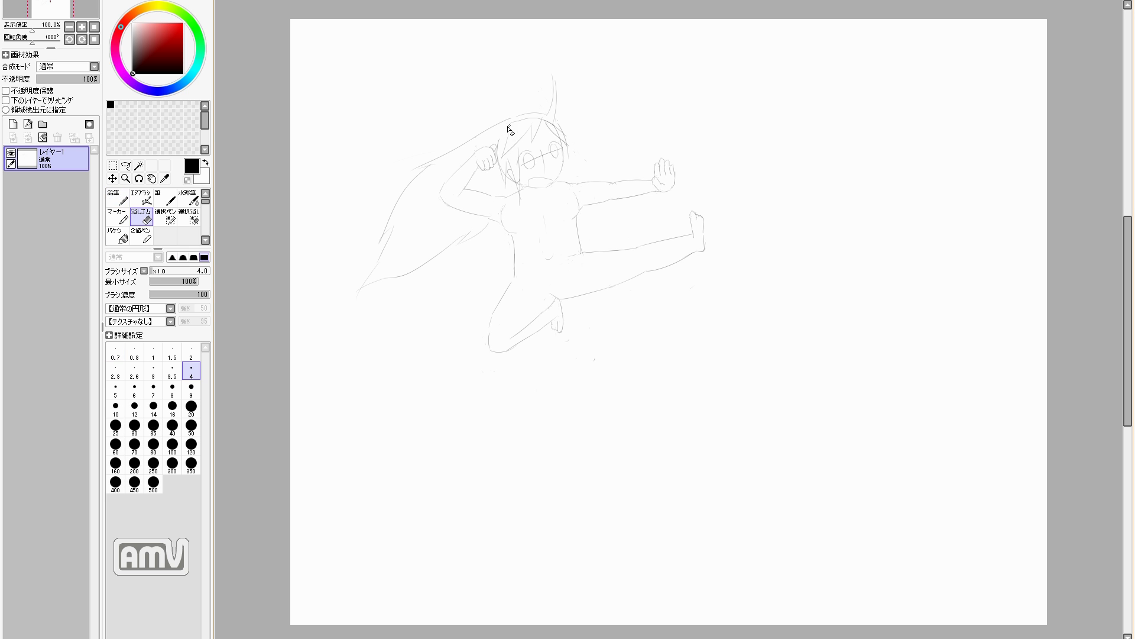
key(n)
key(e)
key(n)
key(e)
key(n)
key(e)
key(n)
key(e)
key(n)
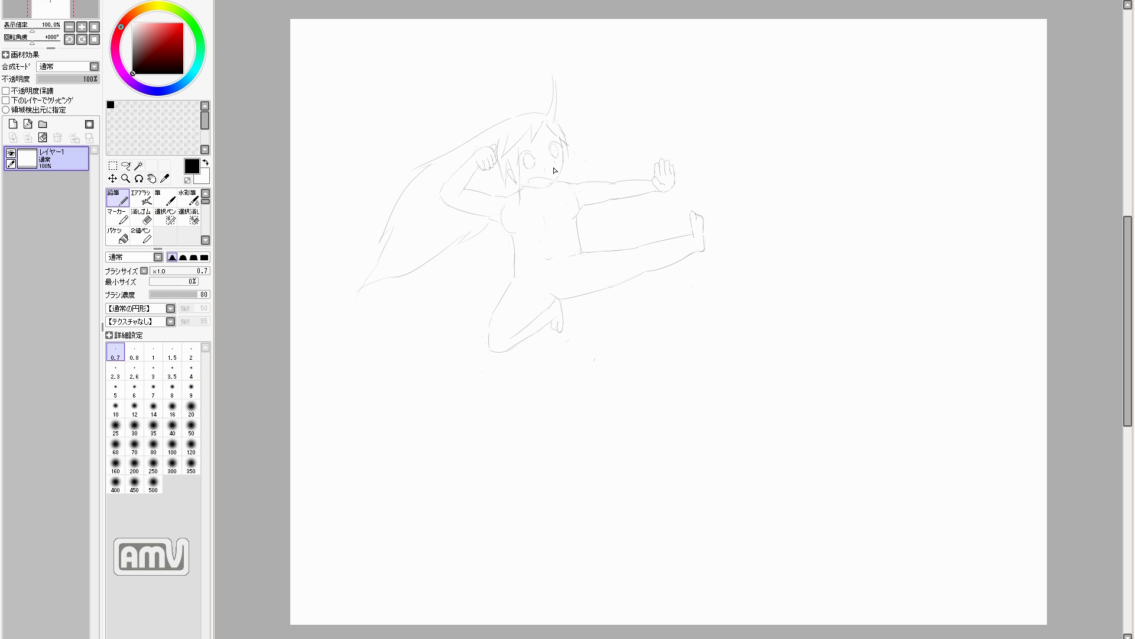
Clean up the hair edges beside the raised fist and on the far side of the face
key(e)
key(n)
key(e)
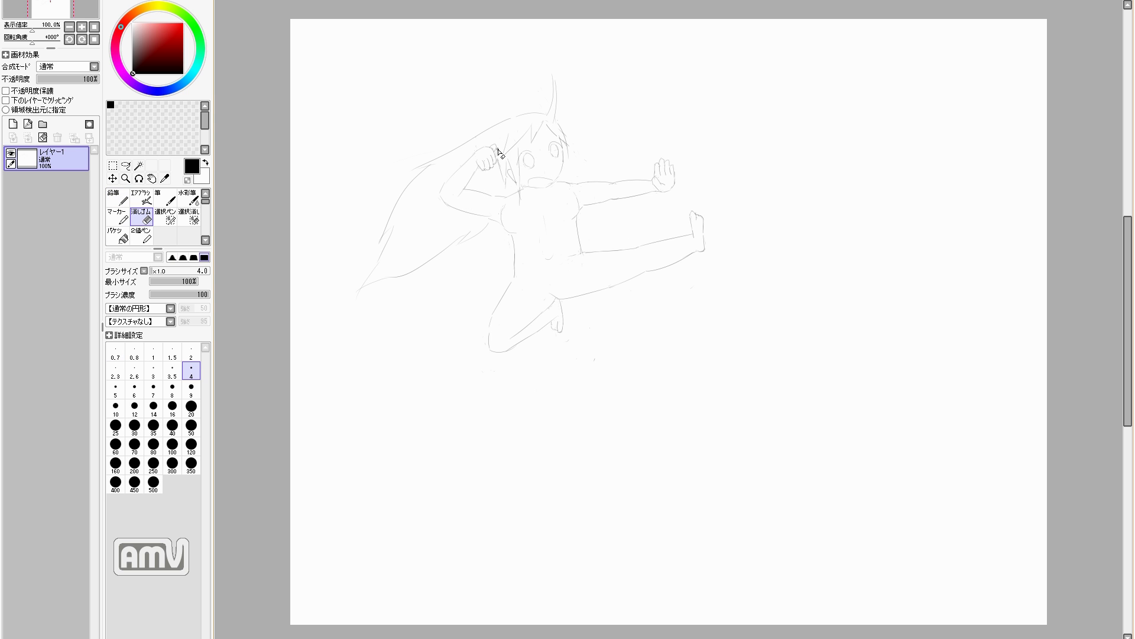
key(n)
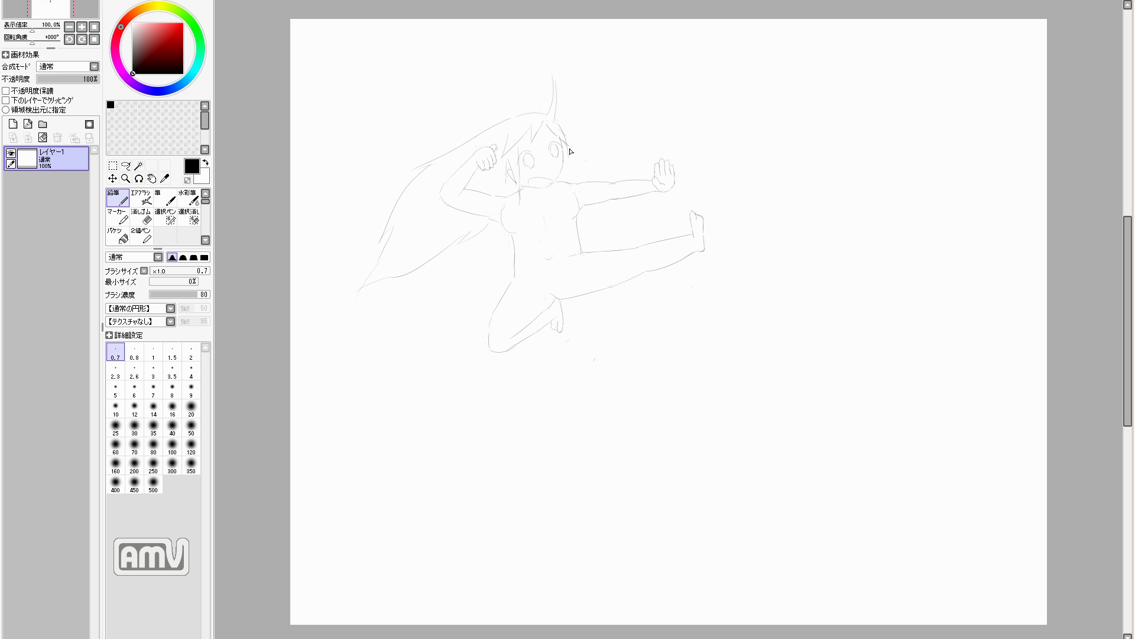
key(e)
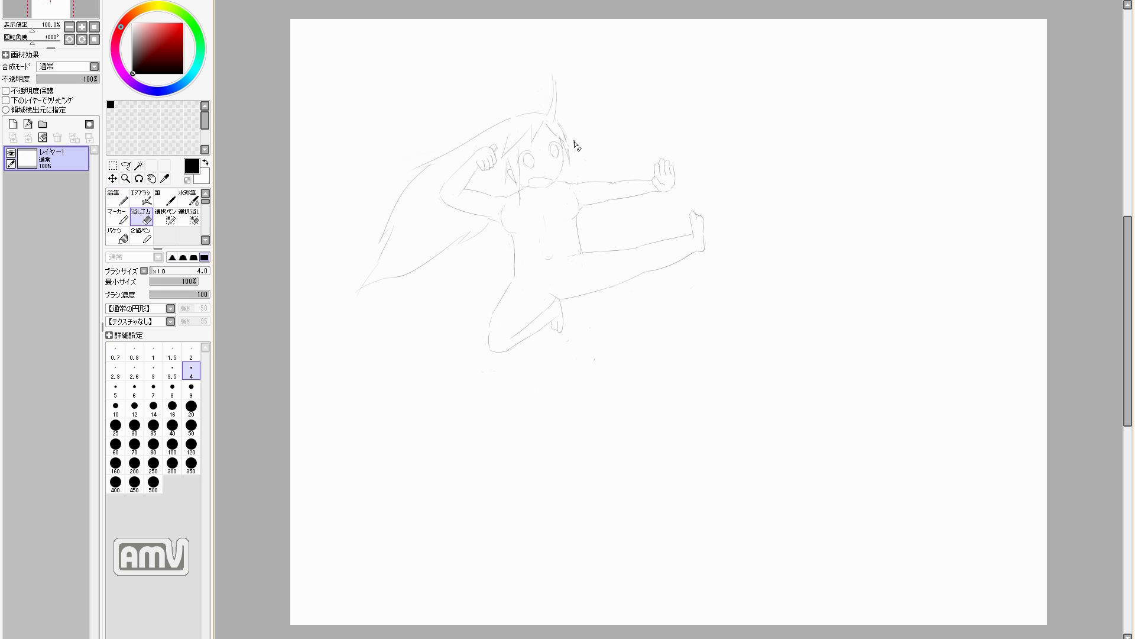
key(n)
key(e)
key(n)
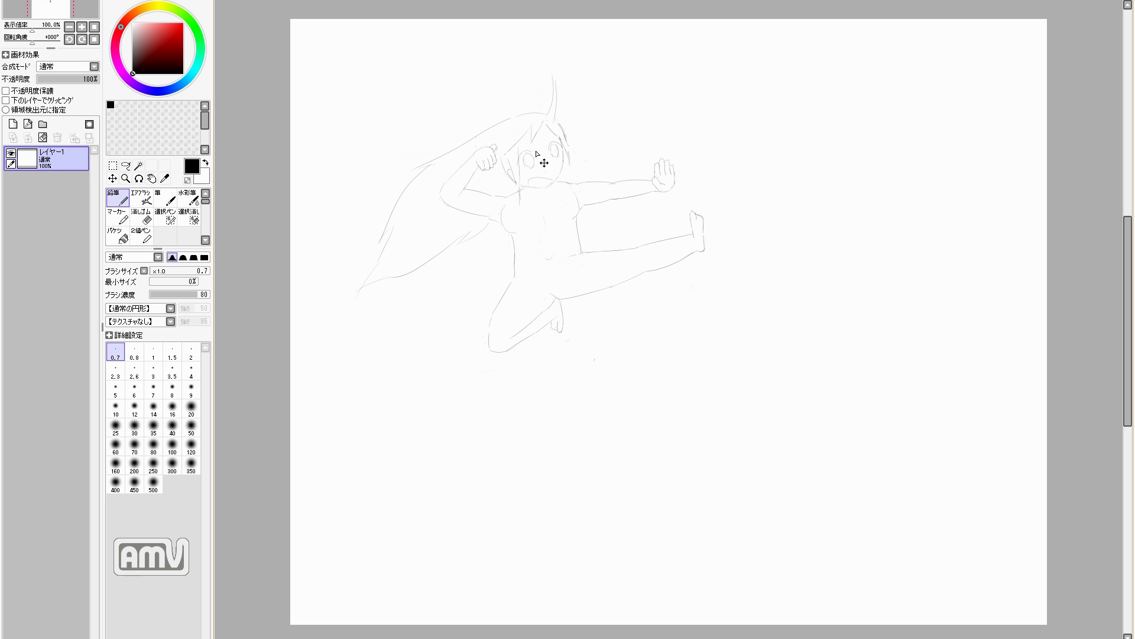
Undo the last face stroke and sketch slanted eyebrows above the eyes, undoing a misplaced line
key(ctrl+z)
mouse_move(520, 143)
mouse_down()
mouse_move(549, 142)
mouse_move(535, 172)
mouse_move(548, 142)
mouse_up()
key(e)
key(n)
key(e)
key(n)
key(ctrl+z)
Redraw the mouth as a wide-open oval and refine the eyes and chin, erasing leftover lines
key(e)
key(n)
key(e)
key(n)
key(e)
key(n)
key(e)
key(n)
key(e)
key(n)
key(e)
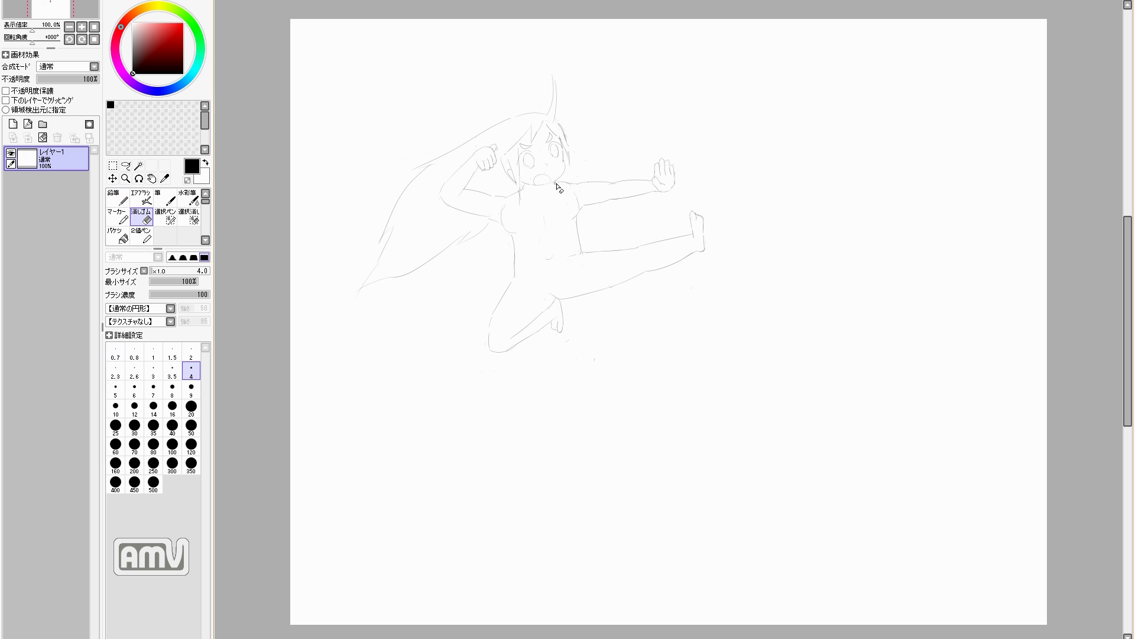
key(n)
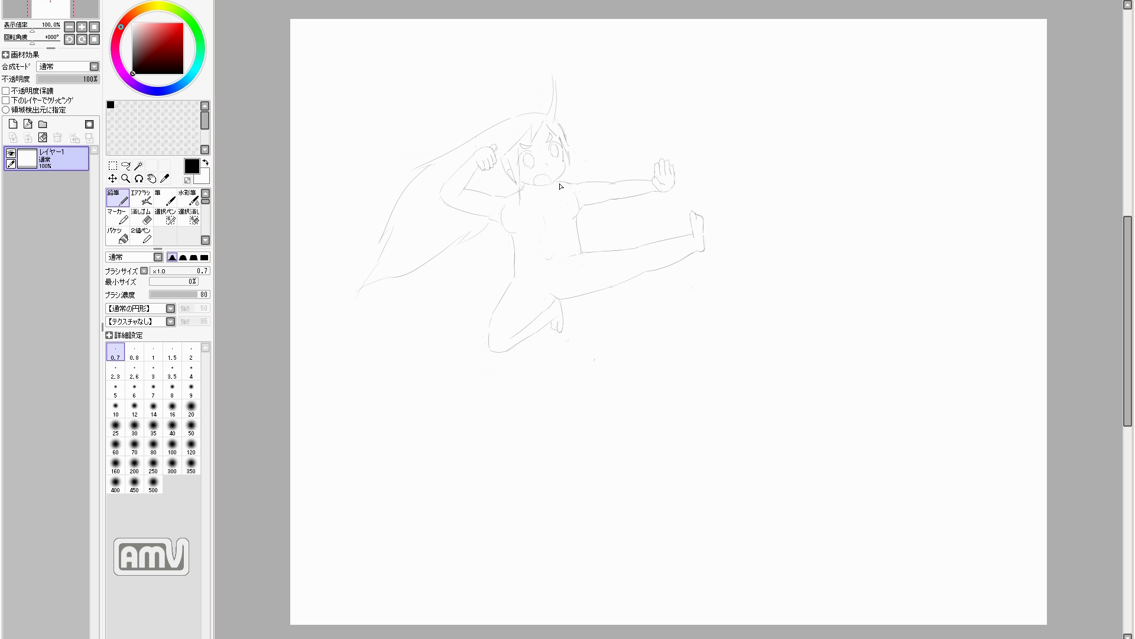
Erase the long trailing hair tip and redraw the hair's lower edge so it ends in a shorter point behind the raised arm
key(e)
key(n)
key(e)
key(n)
key(e)
key(n)
key(e)
mouse_move(398, 223)
mouse_down()
mouse_move(355, 296)
mouse_move(408, 272)
mouse_move(422, 229)
mouse_move(408, 272)
mouse_up()
key(n)
key(e)
key(n)
drag(406, 236, 458, 238)
key(e)
key(n)
Refine the hair outline between the crown and the raised fist, erasing overlapping lines
drag(474, 122, 515, 120)
key(e)
key(n)
key(e)
key(n)
key(e)
key(n)
key(e)
key(n)
key(e)
key(n)
key(e)
key(n)
Clean up and redraw the hair strands beside the eye on the far side of the face
mouse_move(558, 150)
mouse_down()
mouse_move(552, 158)
mouse_move(559, 146)
mouse_up()
key(e)
key(n)
key(e)
key(n)
key(e)
key(n)
key(e)
key(n)
key(e)
key(n)
key(e)
key(n)
Shade the irises of both eyes and sharpen the slanted eyebrows and upper eyelids into a fierce expression
key(e)
key(n)
key(e)
key(n)
key(e)
key(n)
key(e)
key(n)
key(e)
key(n)
key(e)
key(n)
key(e)
key(n)
key(e)
key(n)
key(e)
key(n)
key(e)
key(n)
key(e)
key(n)
key(e)
key(n)
key(e)
key(n)
Undo the last face stroke and touch up the lines around the eyes and nose
key(ctrl+z)
key(e)
key(n)
drag(552, 162, 548, 180)
key(e)
key(e)
drag(530, 153, 562, 158)
key(e)
key(n)
Rework the open mouth as a rounded shape, erasing stray lines around it
key(e)
key(n)
key(e)
key(n)
key(e)
key(n)
key(e)
key(n)
key(e)
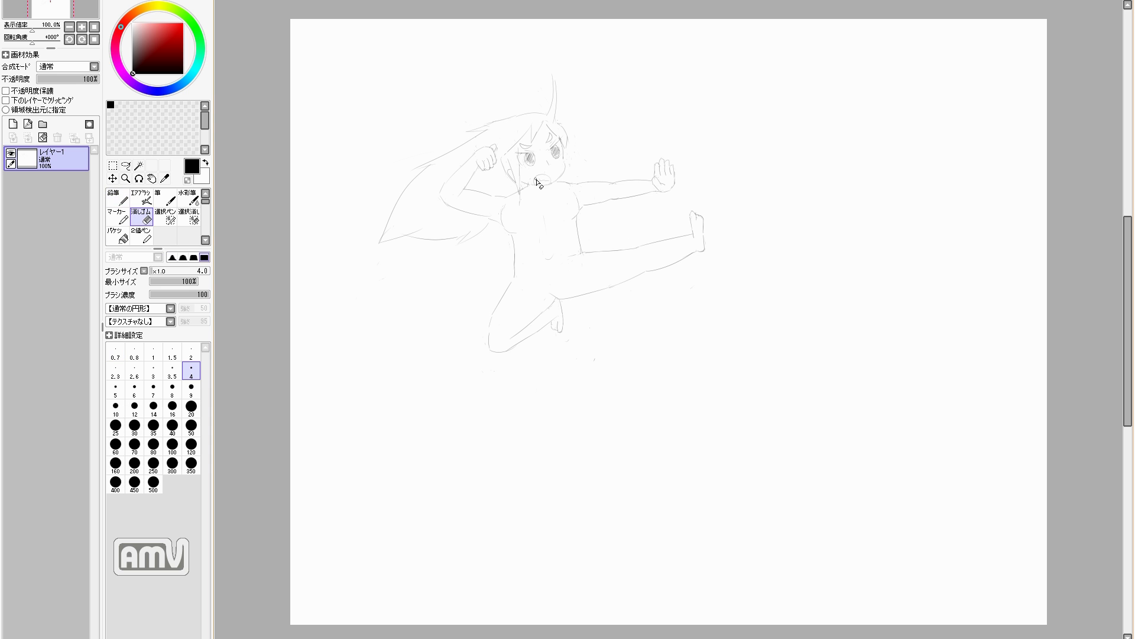
key(n)
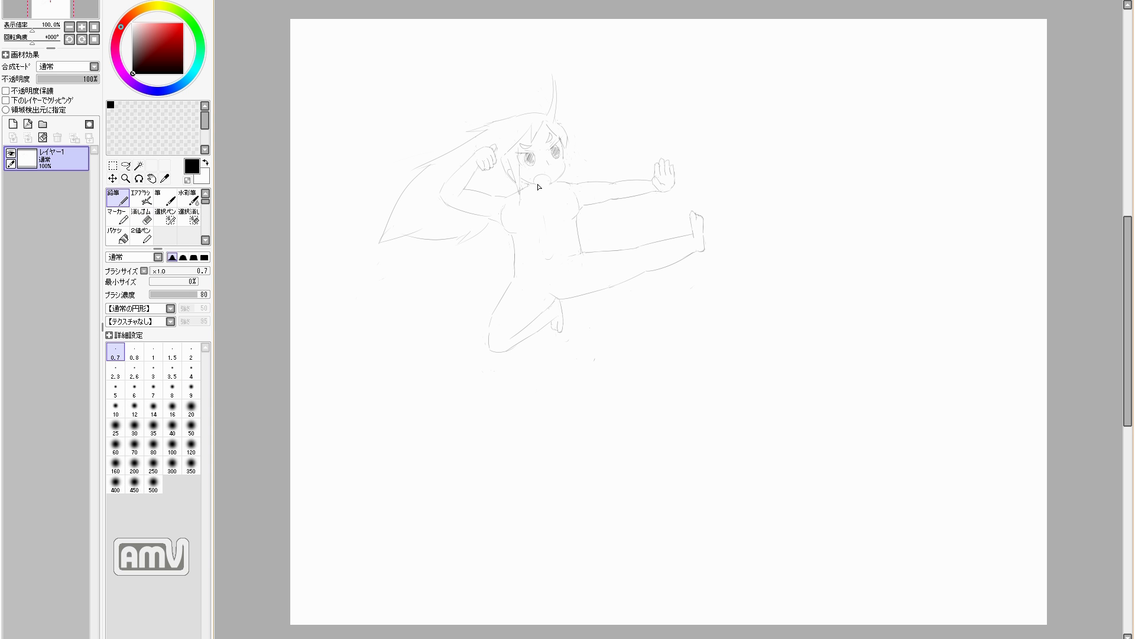
Erase the rounded mouth and sketch a wider, flatter shouting mouth in its place
key(e)
key(n)
key(e)
key(n)
key(e)
key(n)
key(e)
key(n)
key(e)
key(n)
drag(539, 183, 542, 184)
key(e)
Refine the corners and lower edge of the new mouth and clean up the chin line beneath it
key(n)
key(e)
key(n)
key(e)
key(n)
key(e)
key(n)
key(e)
key(n)
key(e)
key(n)
key(e)
key(n)
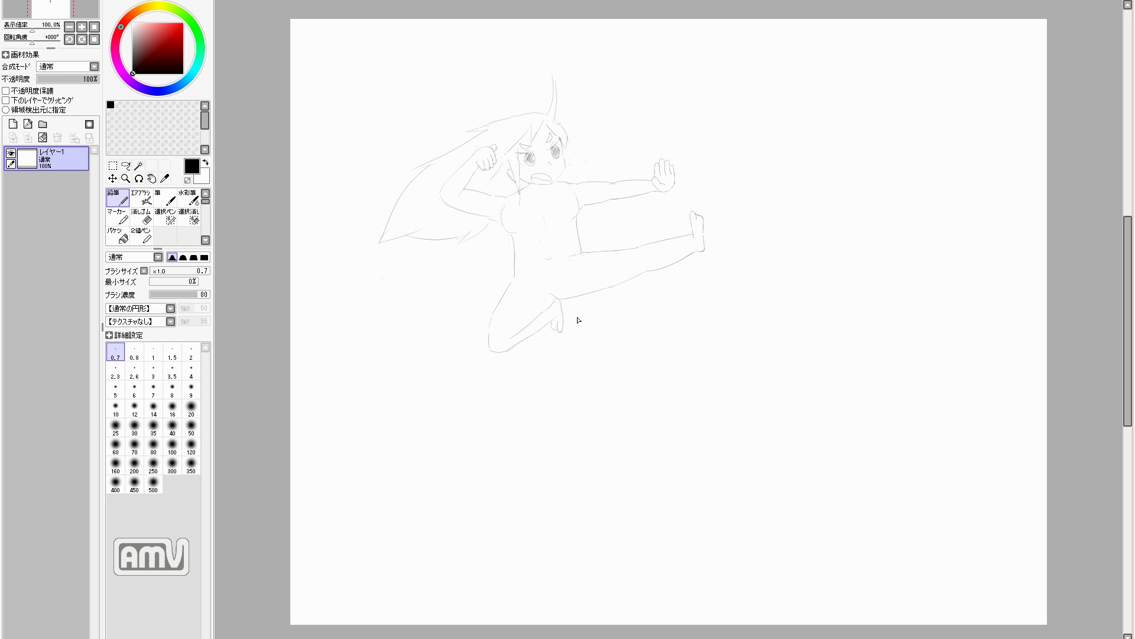